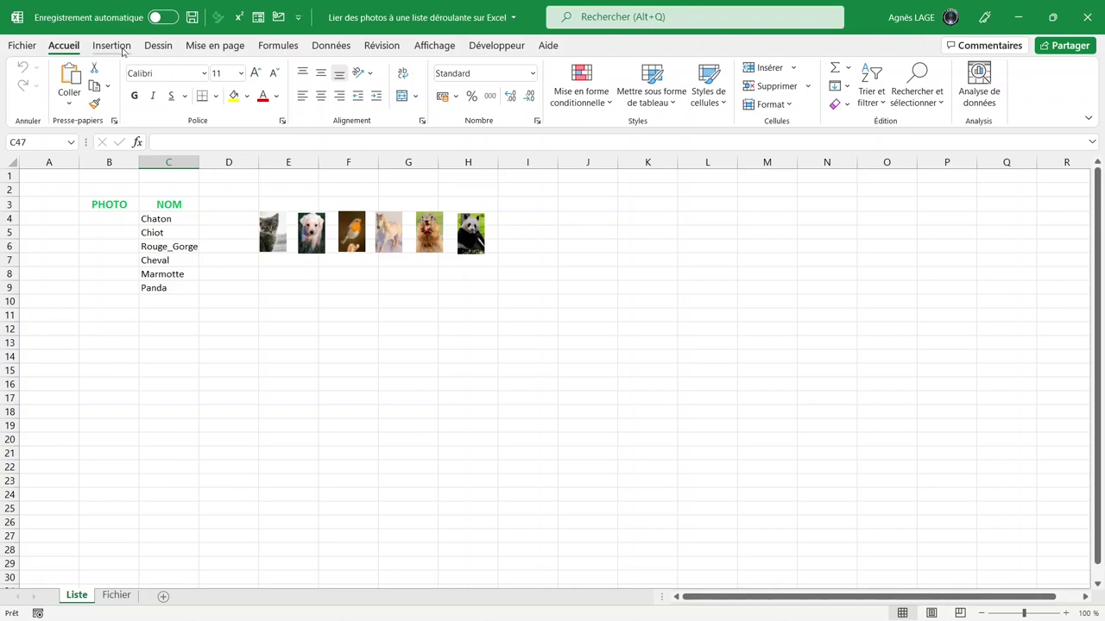
Open Insertion > Illustrations to add the six animal photos beside the name list
left_click(121, 48)
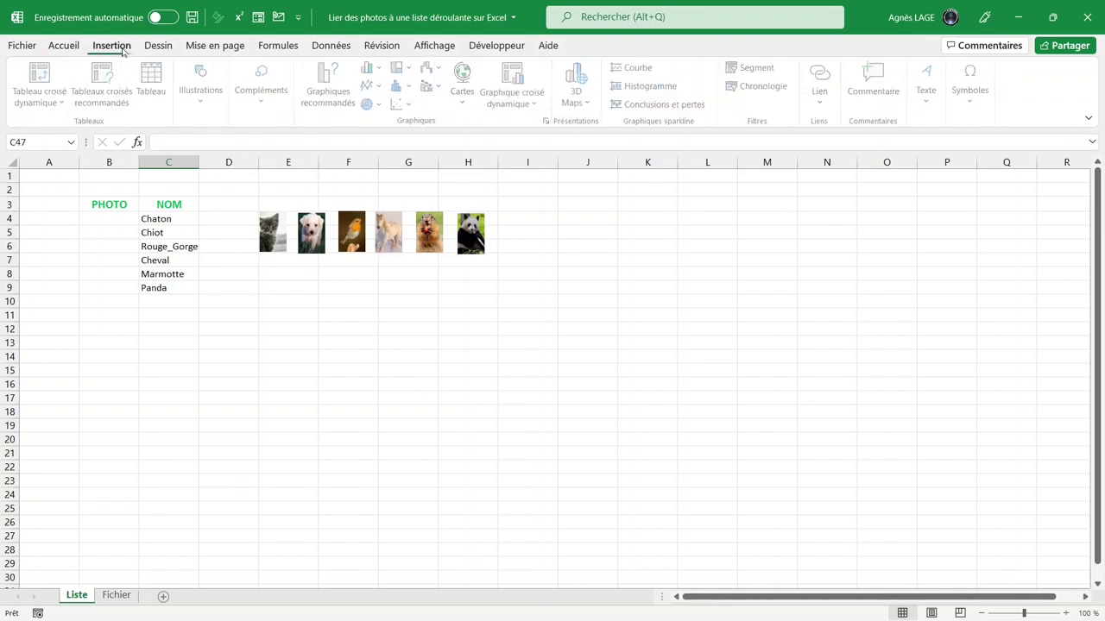
left_click(196, 92)
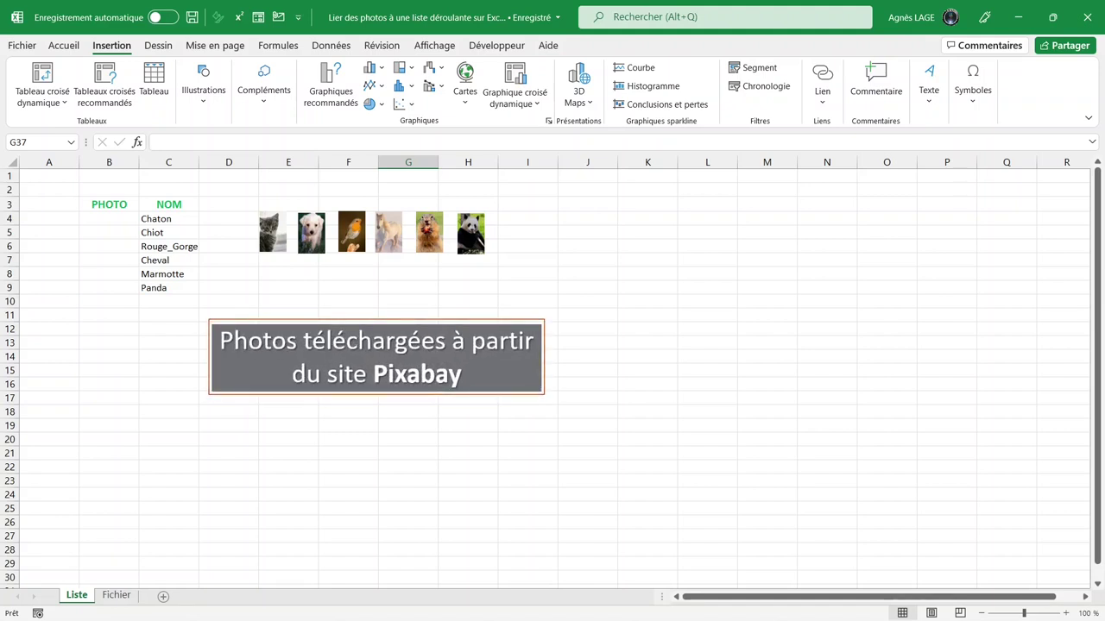
left_click(273, 233)
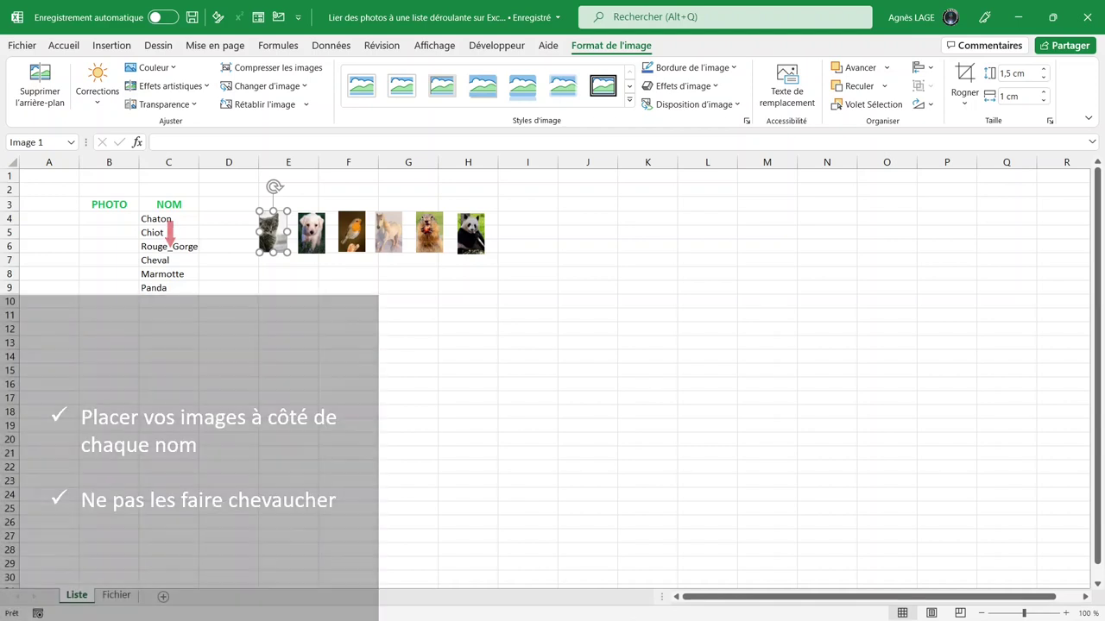
left_click_drag(170, 221, 167, 289)
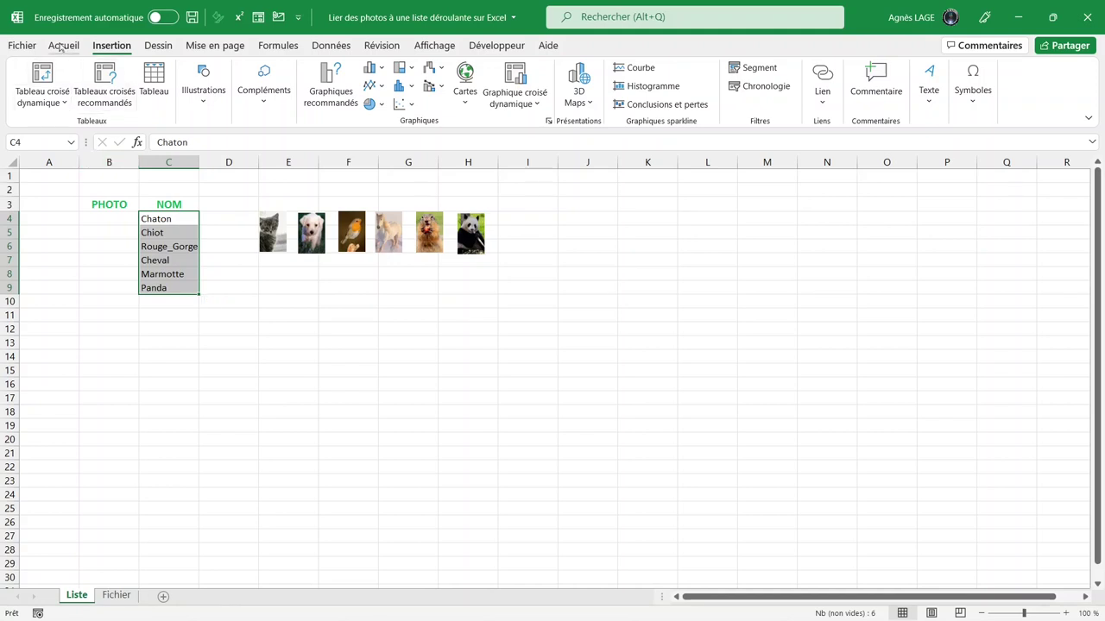
Set the height of rows 4 to 9 to 48
left_click(60, 48)
left_click(783, 104)
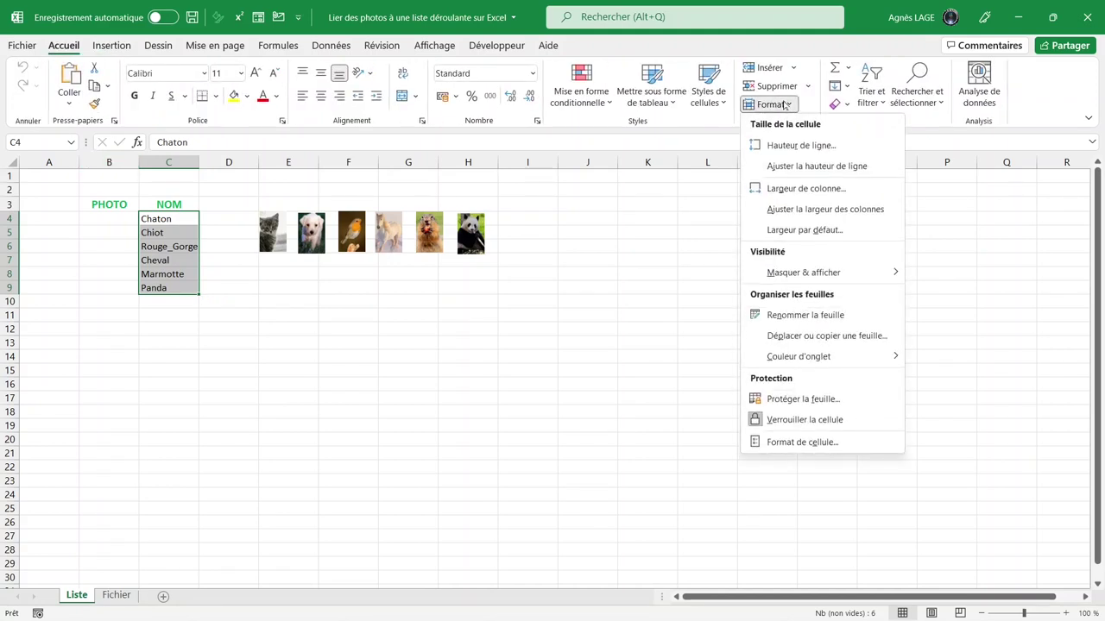
left_click(789, 145)
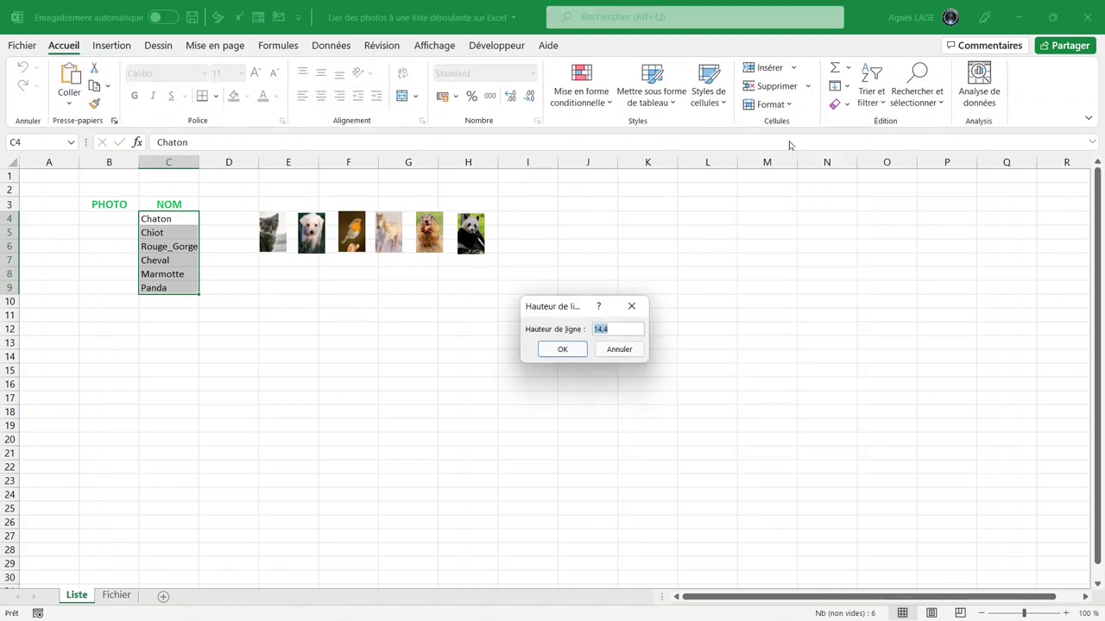
type("48")
left_click(561, 349)
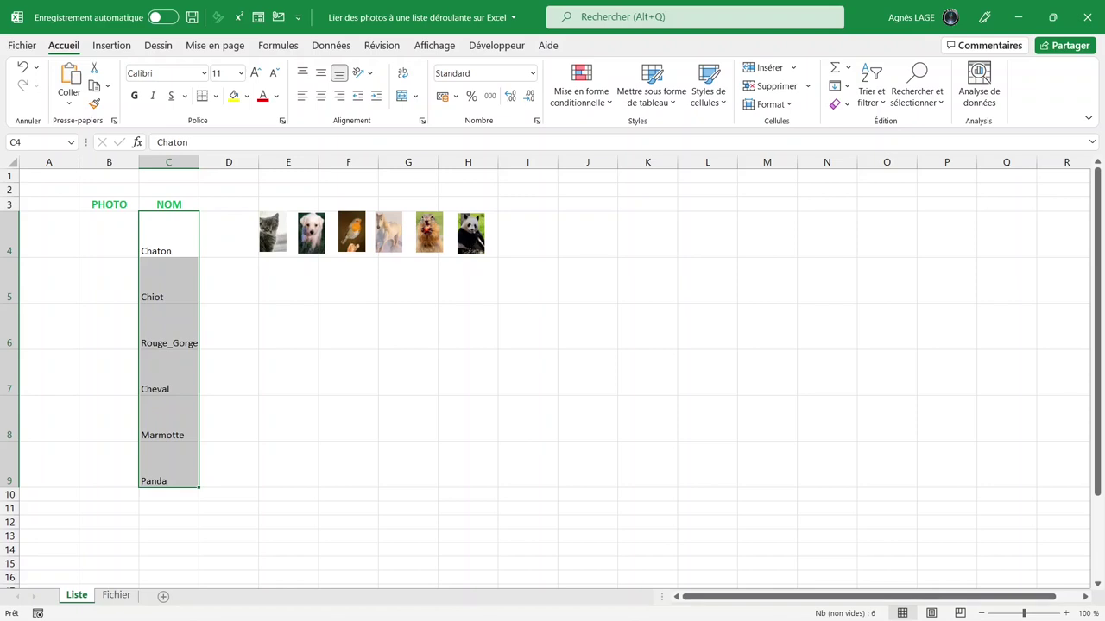
Move the panda photo into B9 beside Panda and fine-tune the cat photo in B4
left_click(471, 246)
left_click_drag(472, 246, 114, 483)
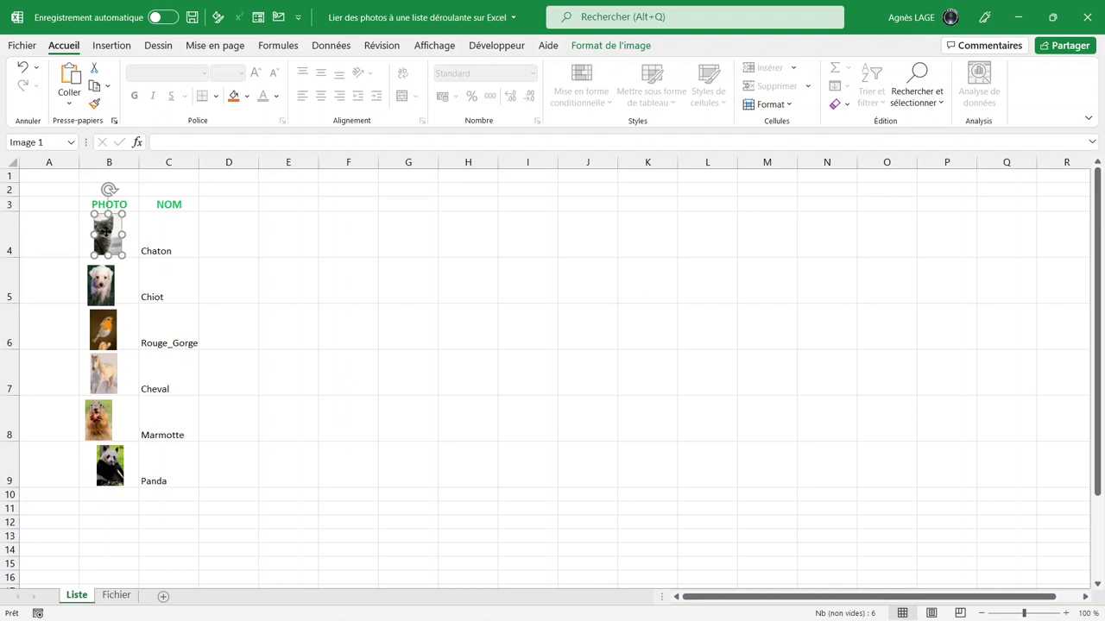
left_click_drag(106, 233, 109, 232)
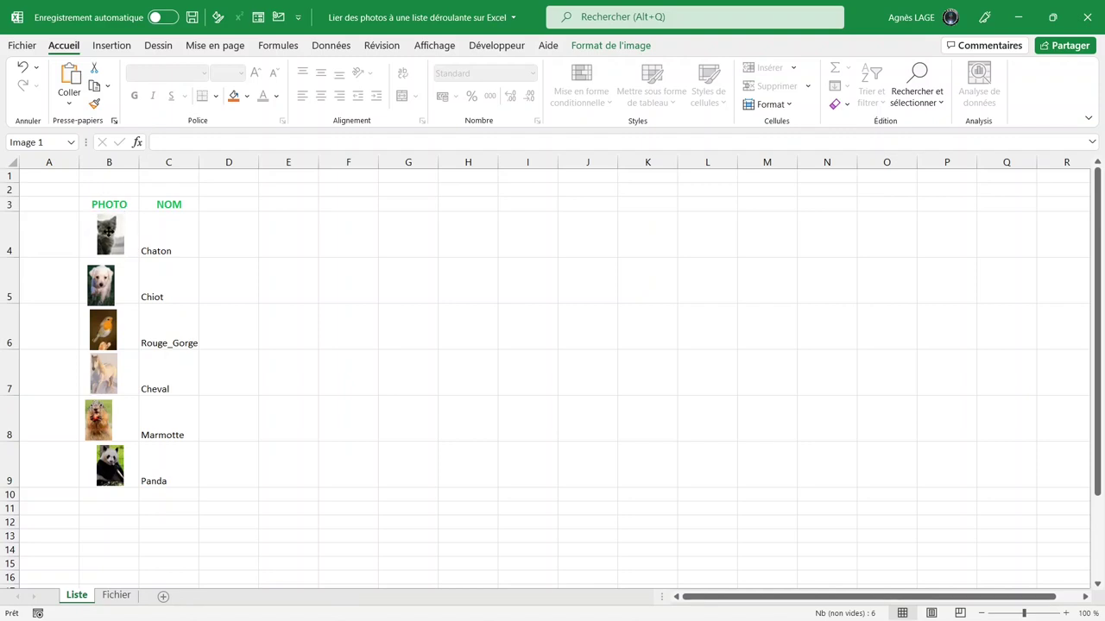
left_click_drag(110, 230, 109, 231)
left_click(120, 231)
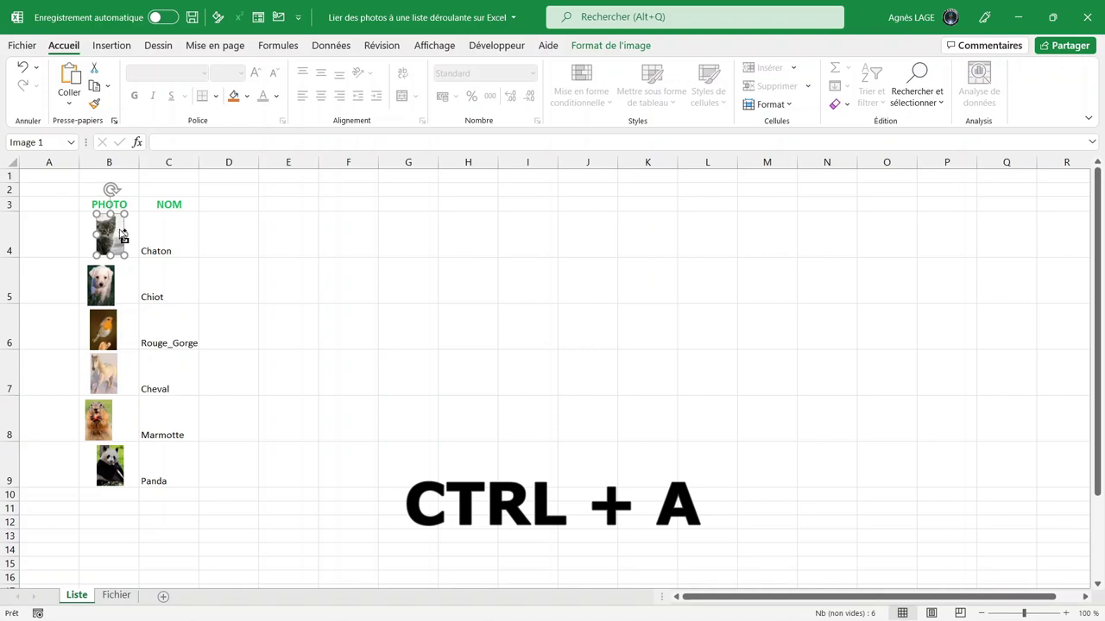
Select all six photos, distribute them evenly and align them along their right edges
key("ctrl+a")
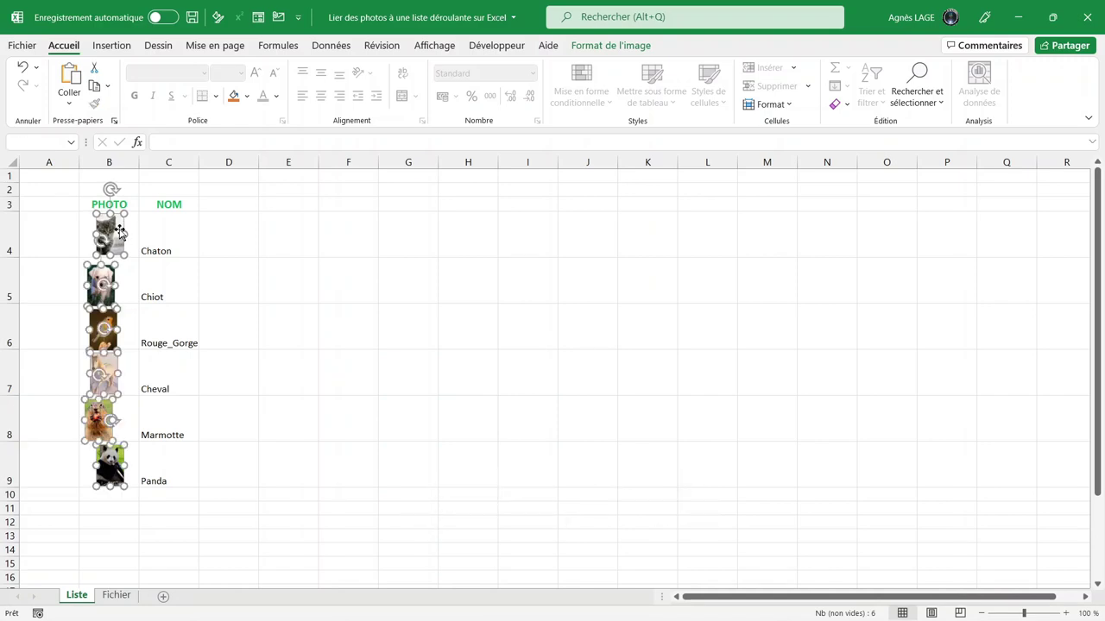
left_click(625, 50)
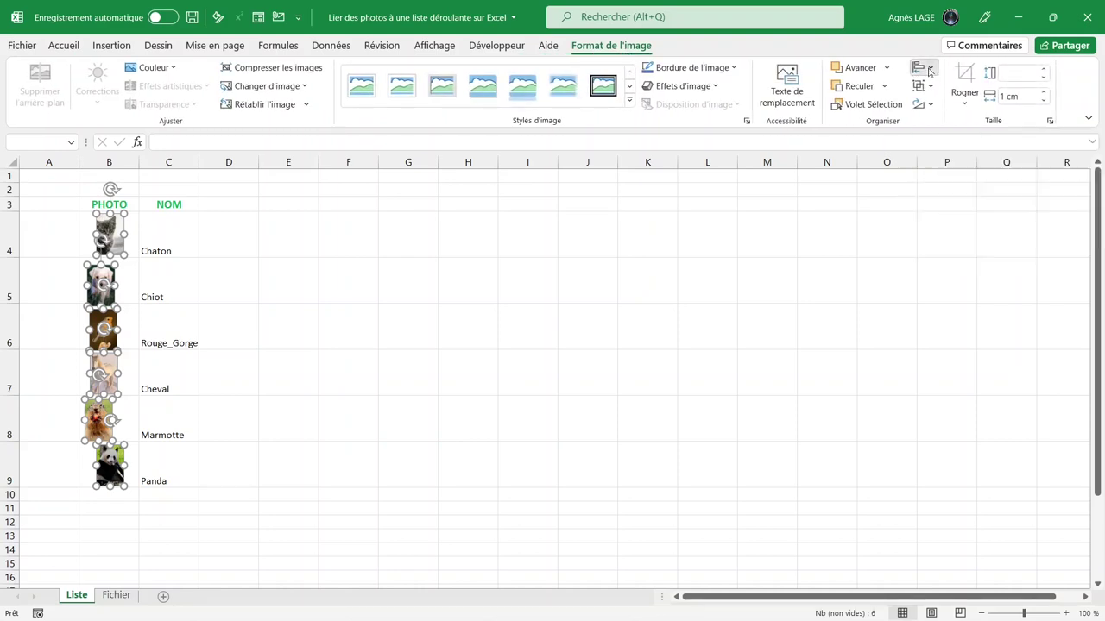
left_click(928, 72)
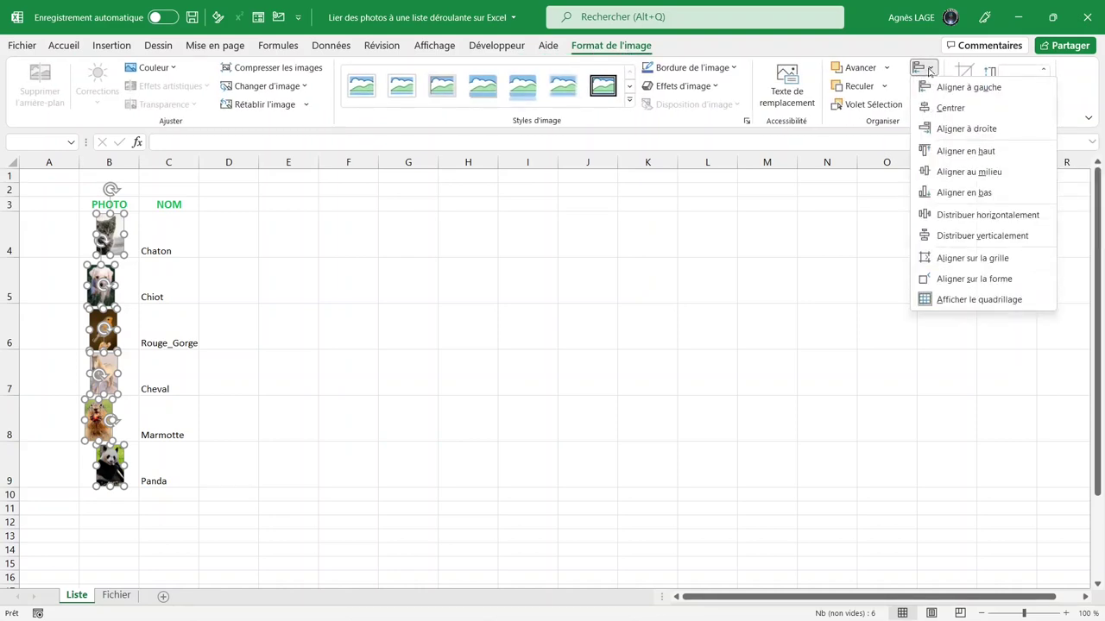
left_click(921, 235)
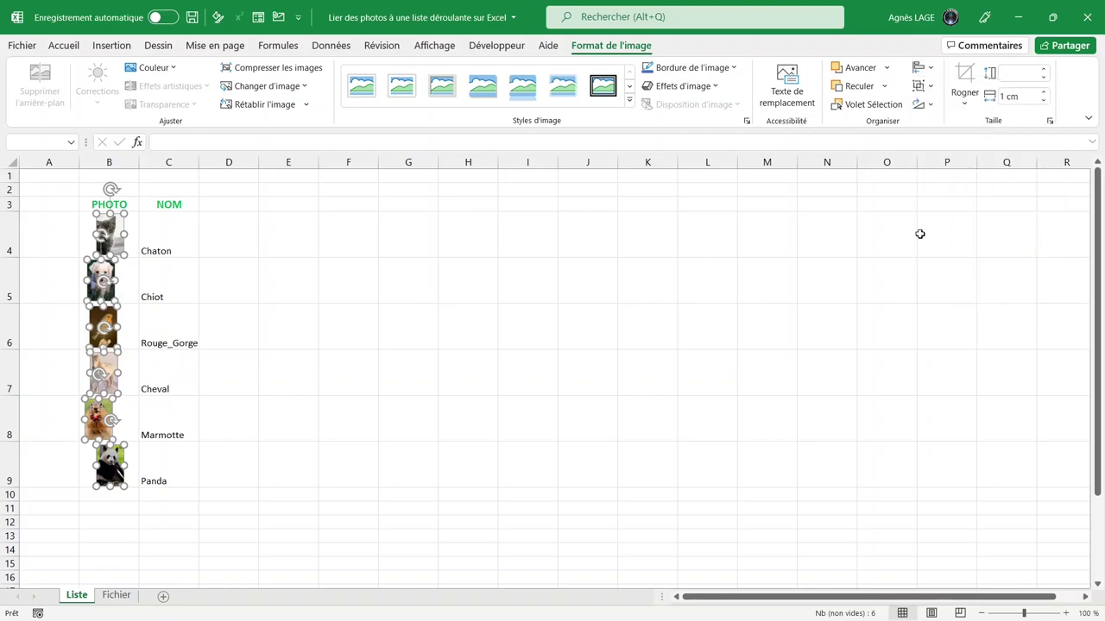
left_click(927, 73)
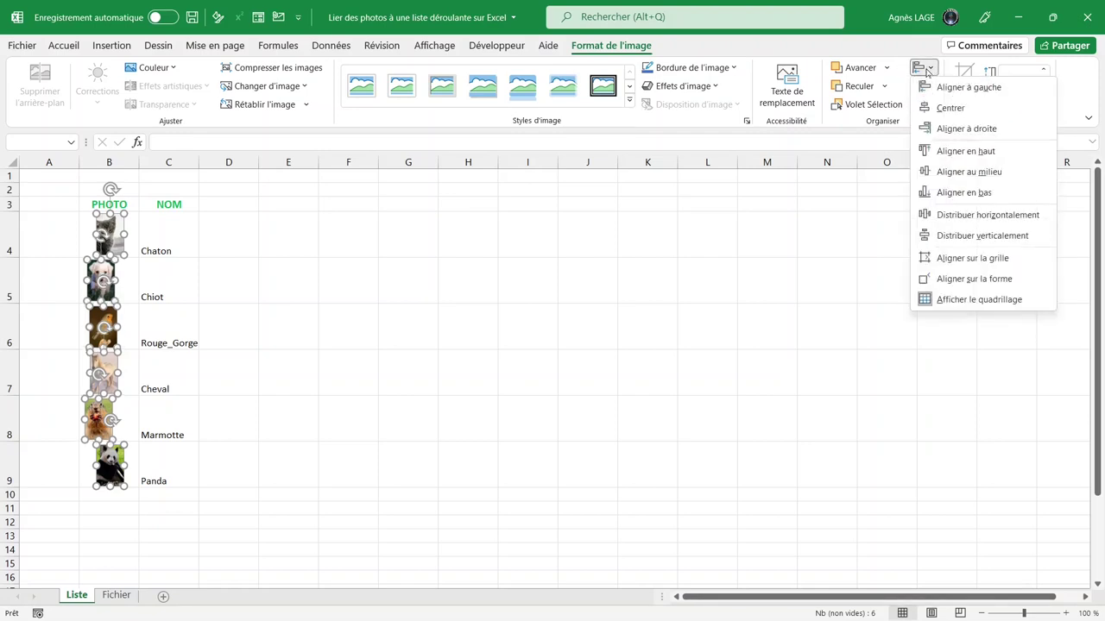
left_click(954, 129)
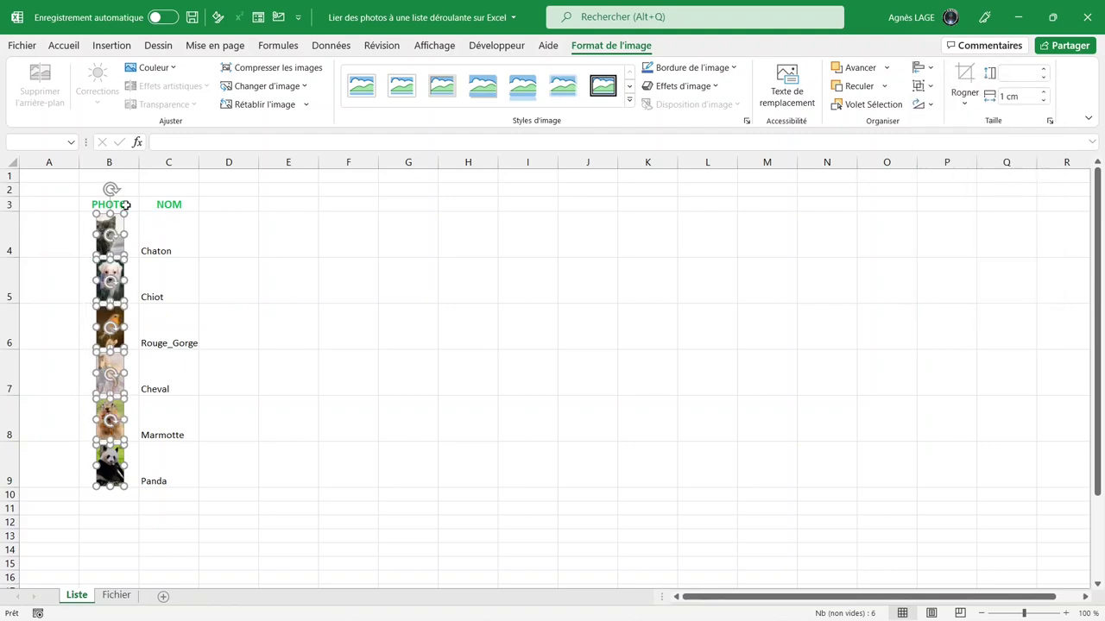
right_click(118, 475)
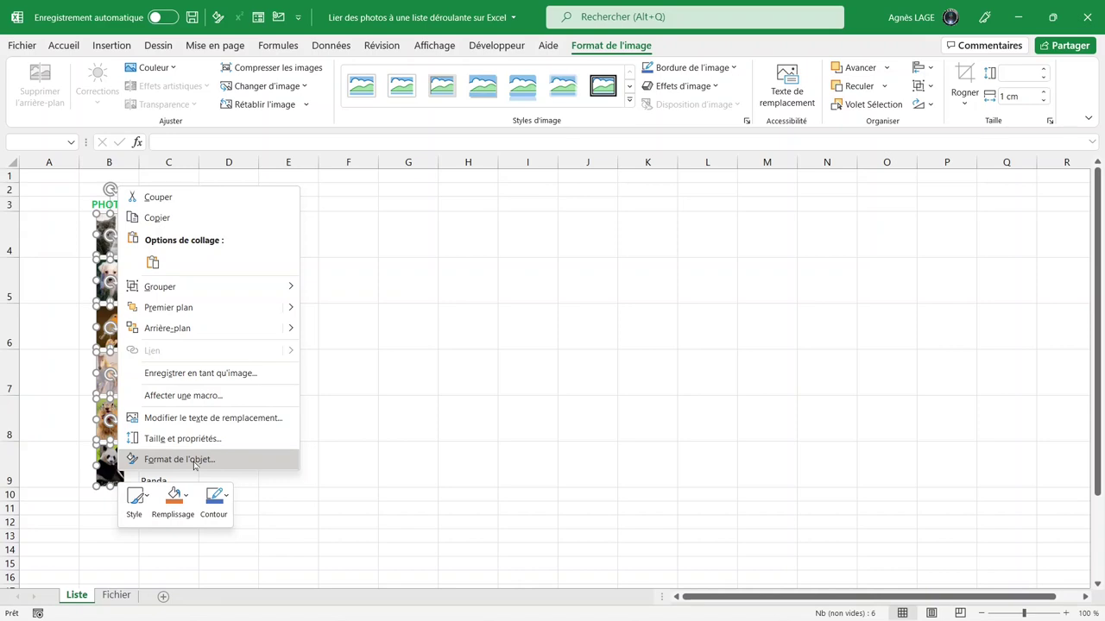
Set the photos' placement to 'Ne pas déplacer ou dimensionner avec les cellules'
left_click(195, 462)
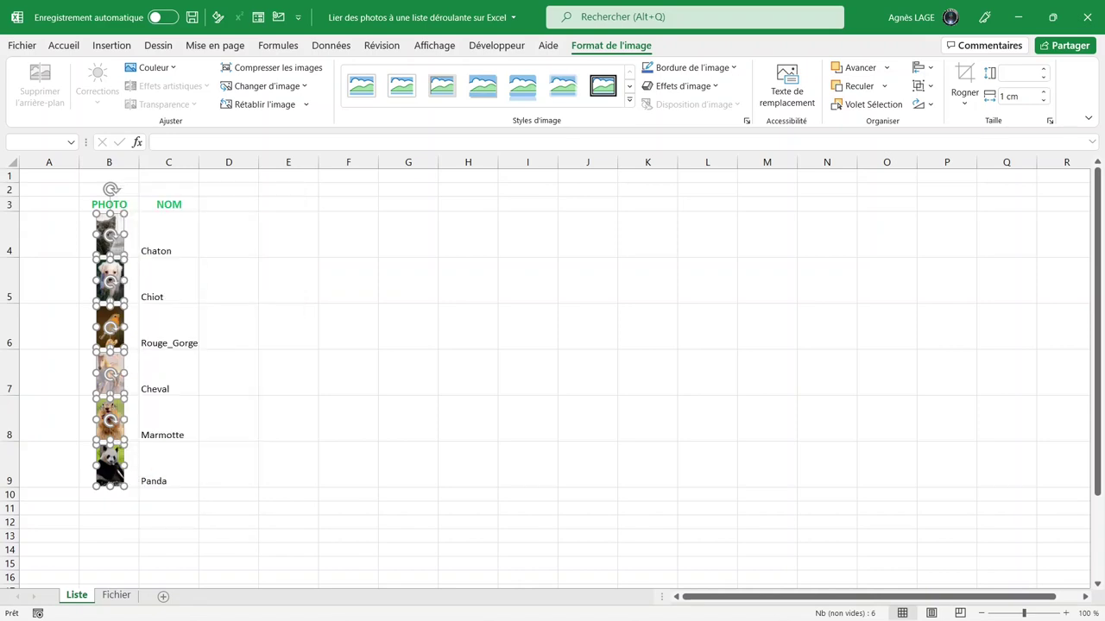
key("ctrl+1")
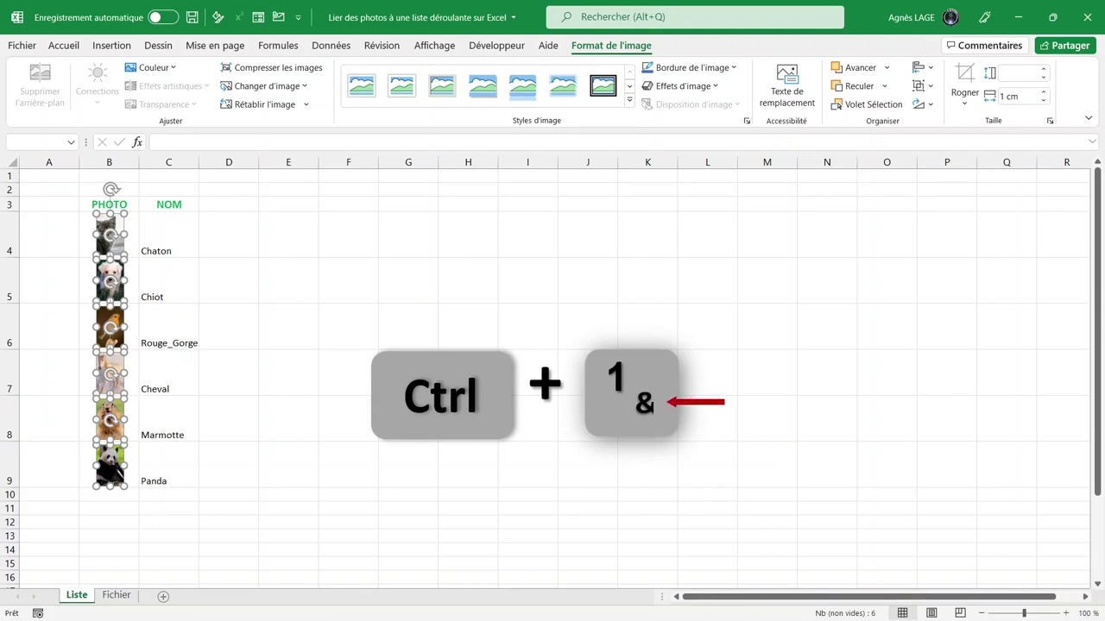
key("ctrl+1")
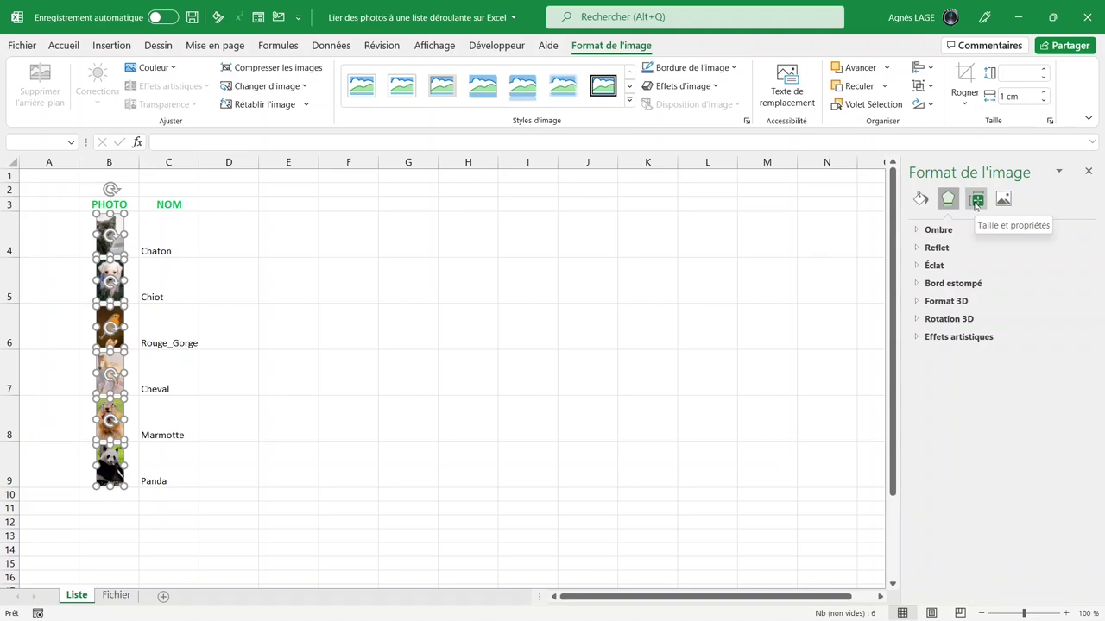
left_click(976, 201)
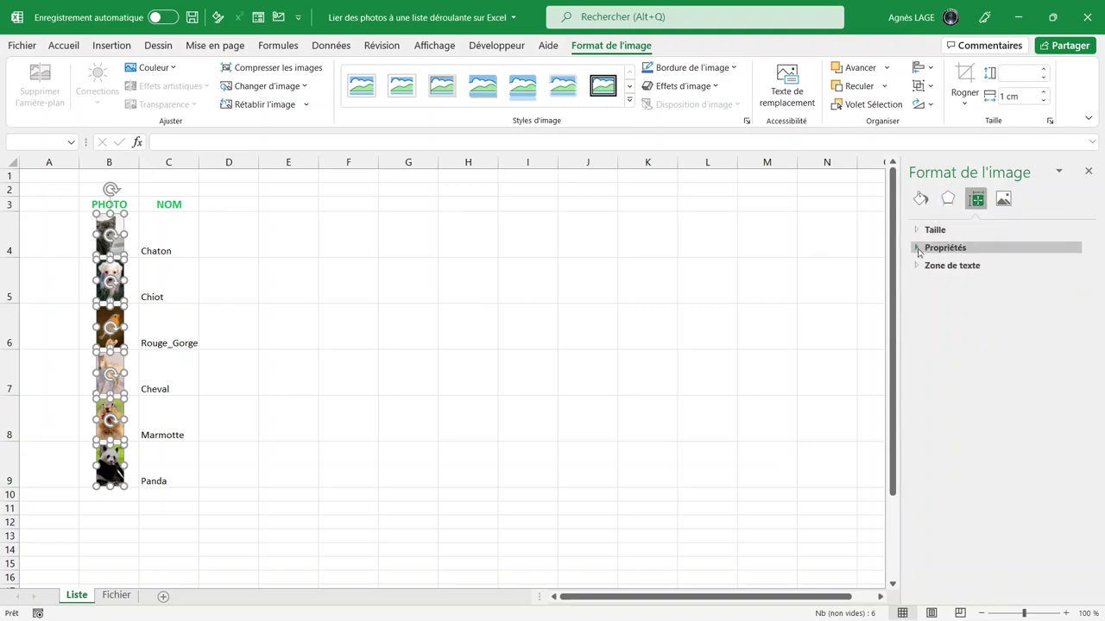
left_click(919, 250)
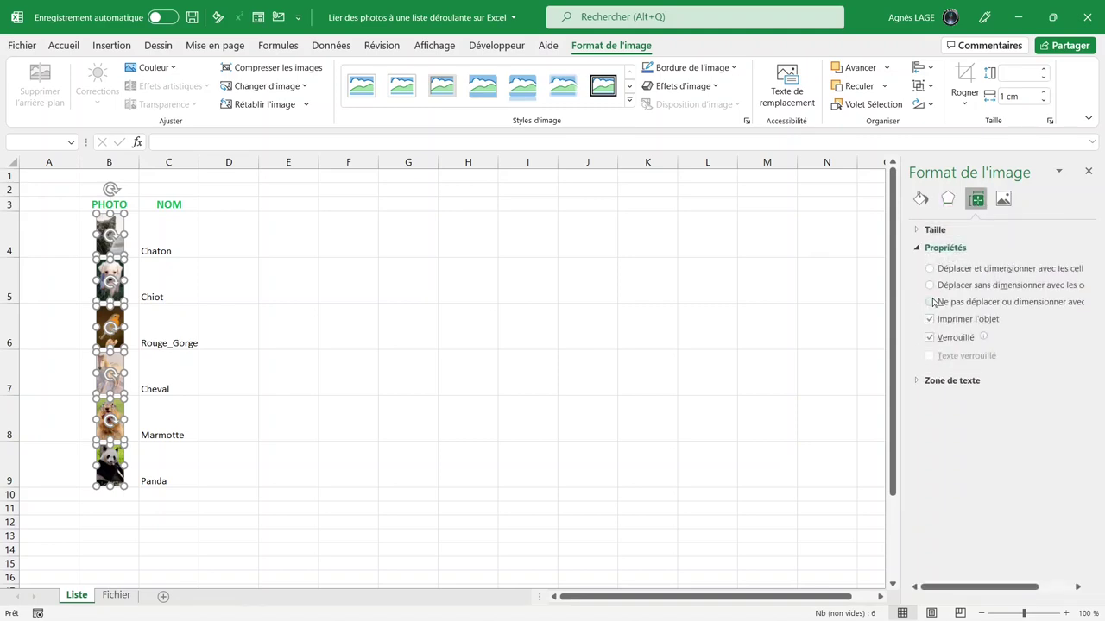
left_click(930, 302)
left_click(57, 326)
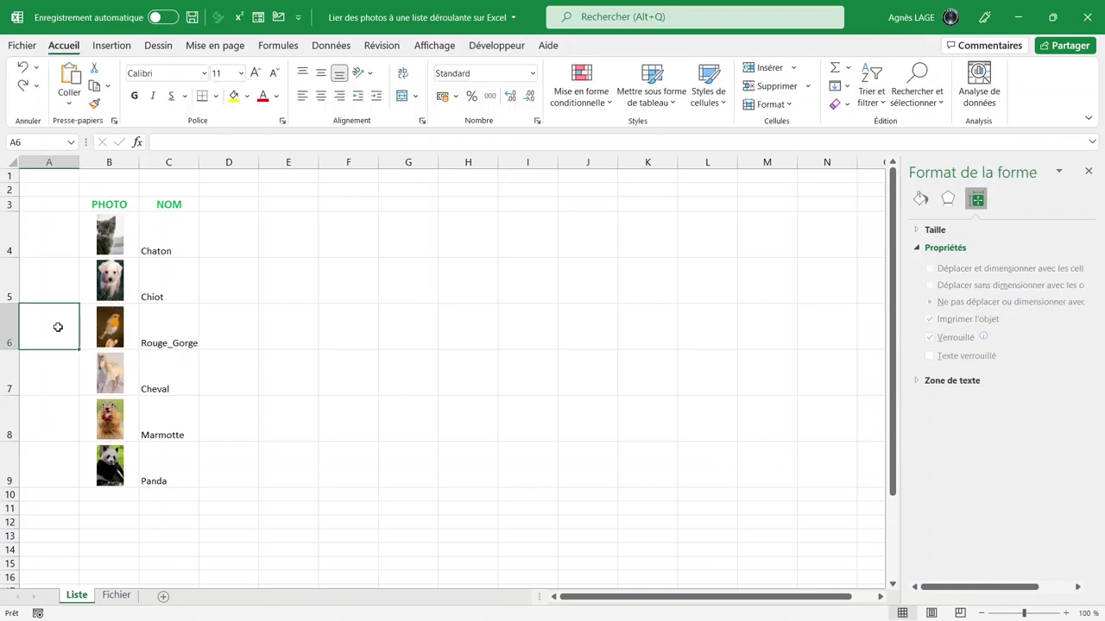
Add list data validation to Fichier cell D2 with source =Liste!$C$4:$C$9
left_click(112, 596)
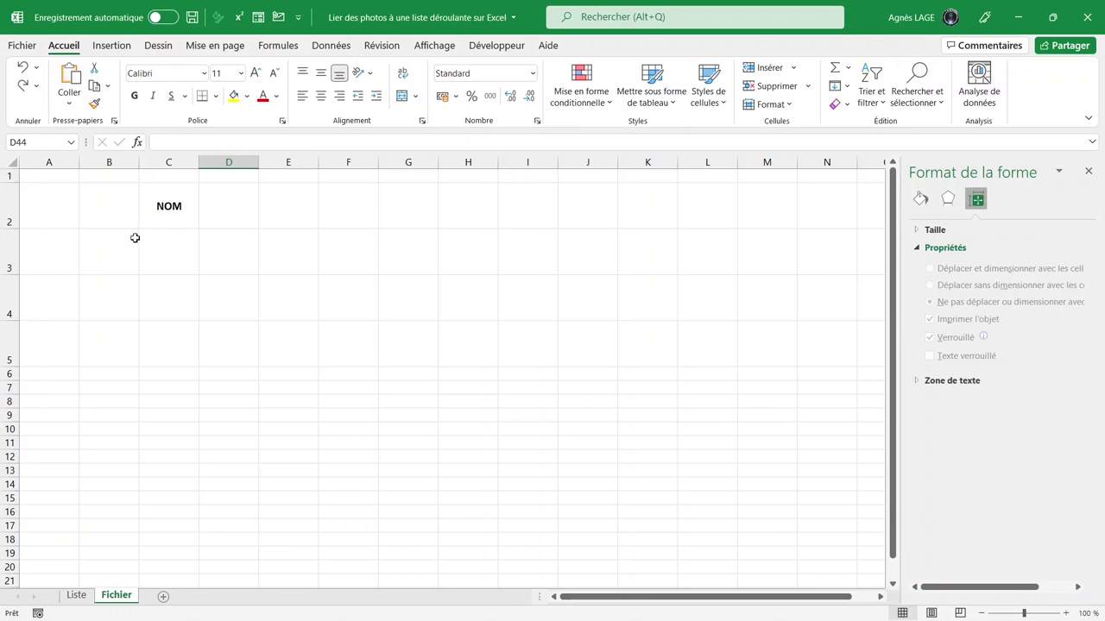
left_click(224, 207)
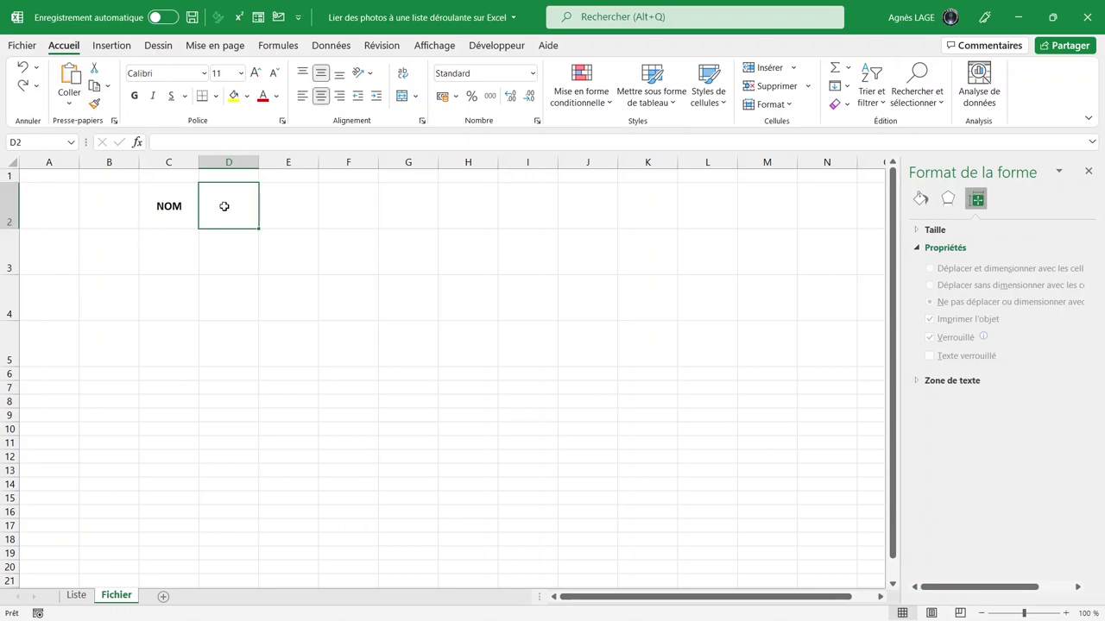
left_click(333, 45)
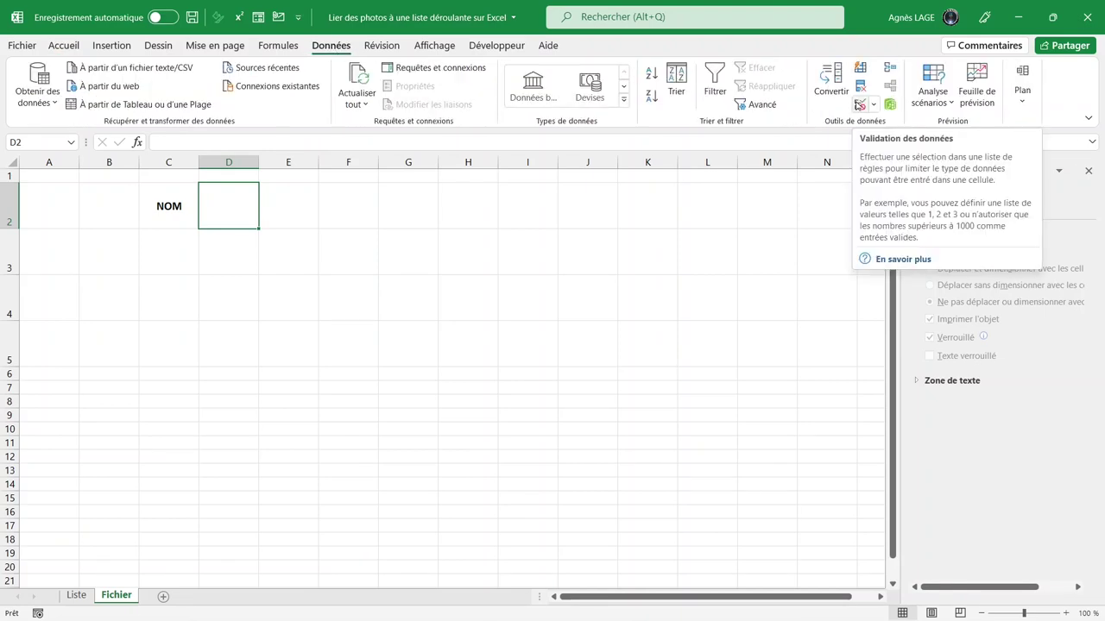
left_click(860, 105)
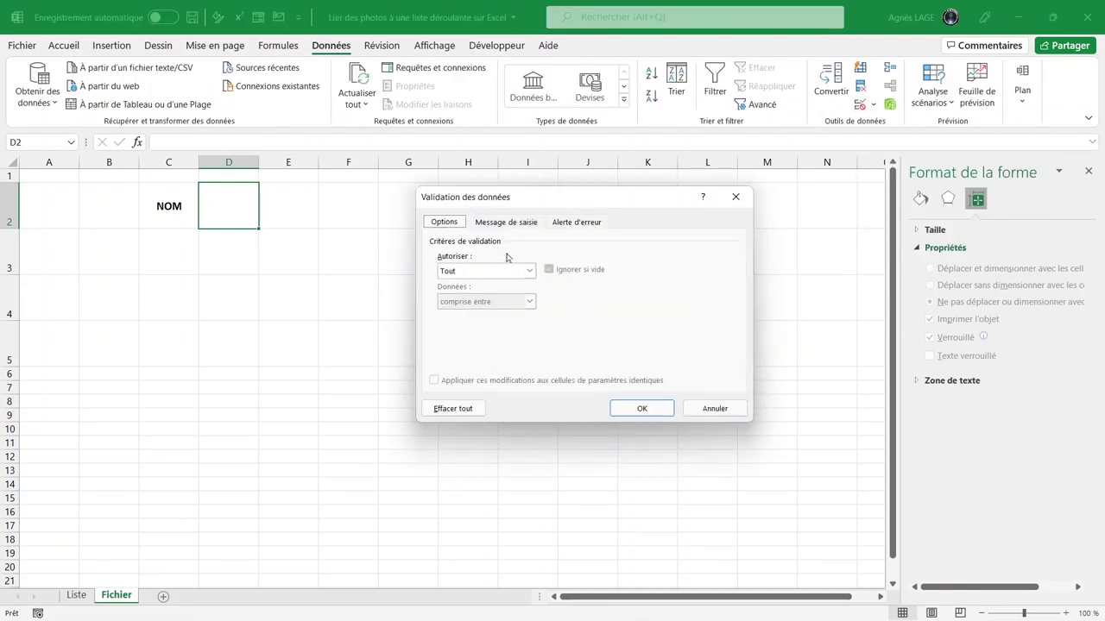
left_click(531, 271)
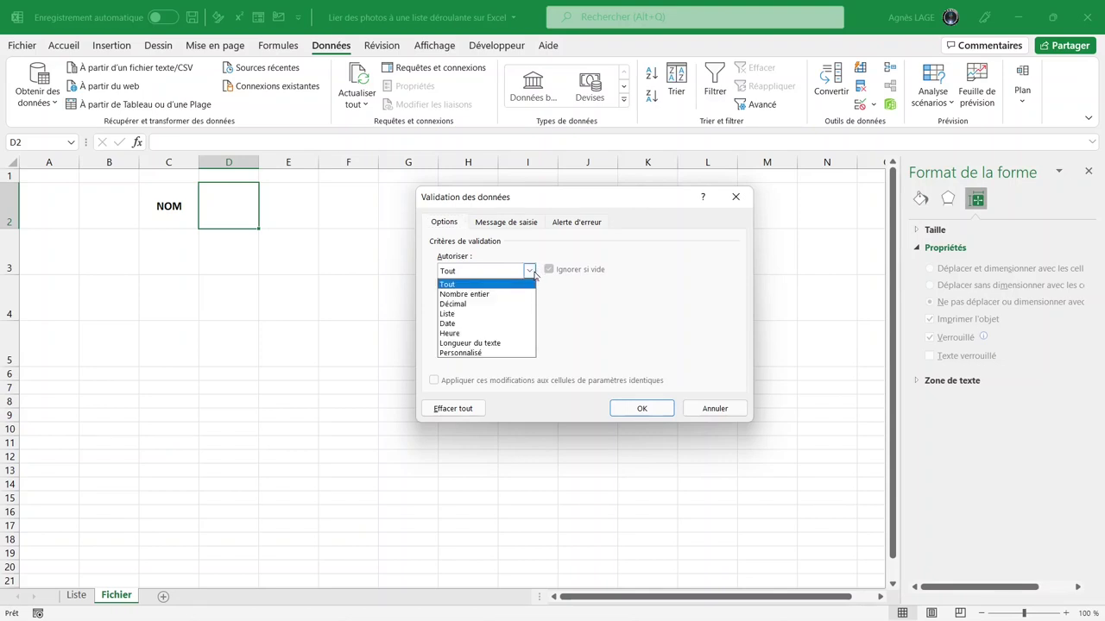
left_click(455, 315)
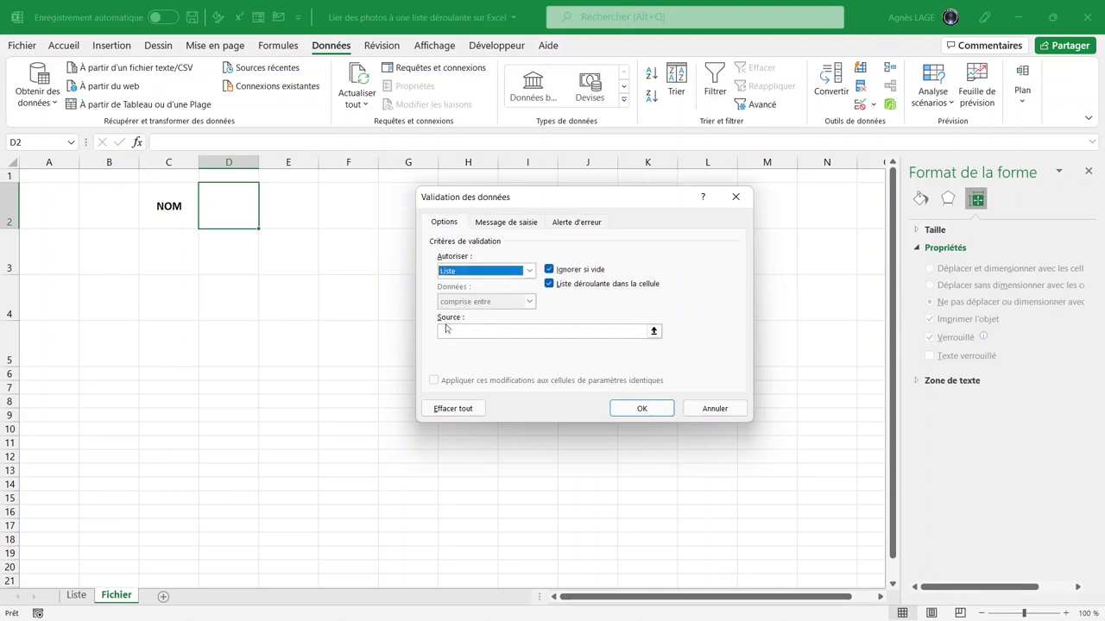
left_click(542, 331)
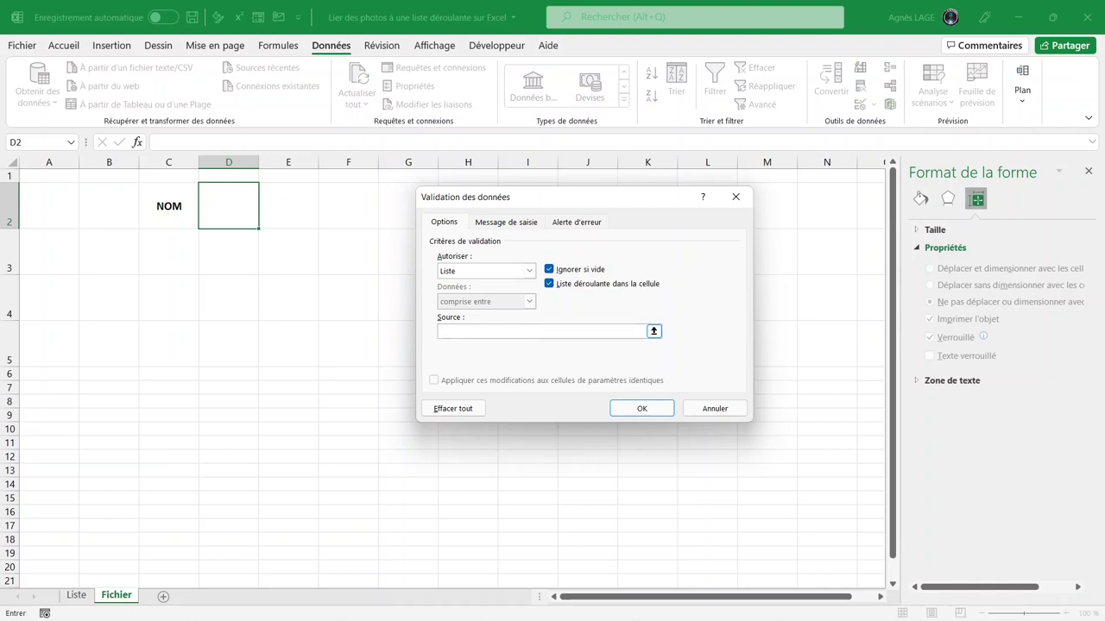
left_click(77, 595)
left_click_drag(178, 244, 163, 474)
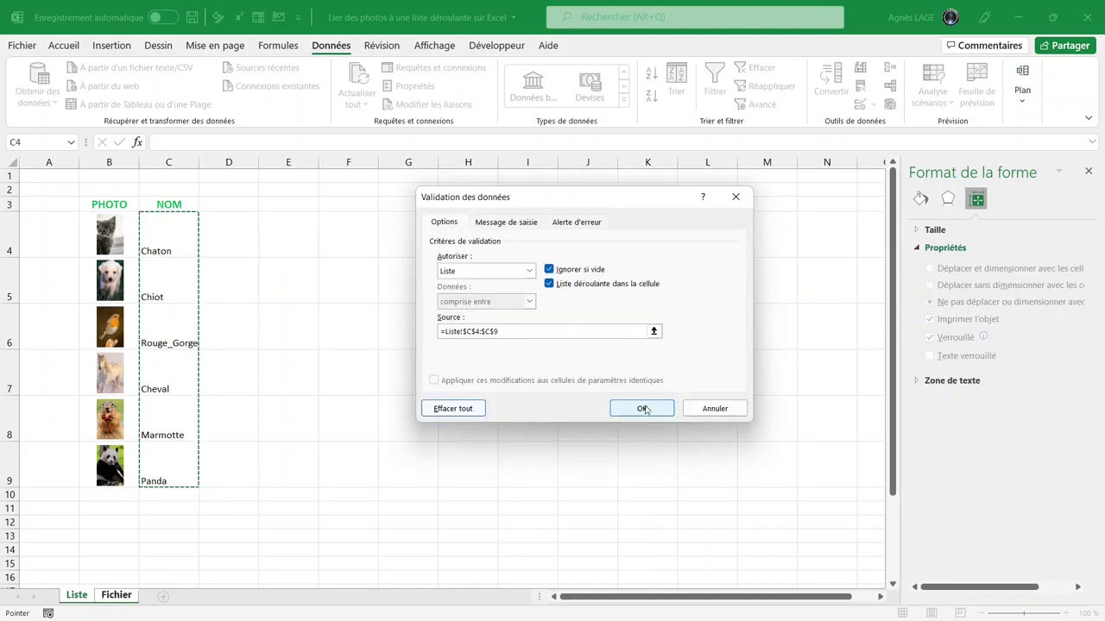
left_click(649, 407)
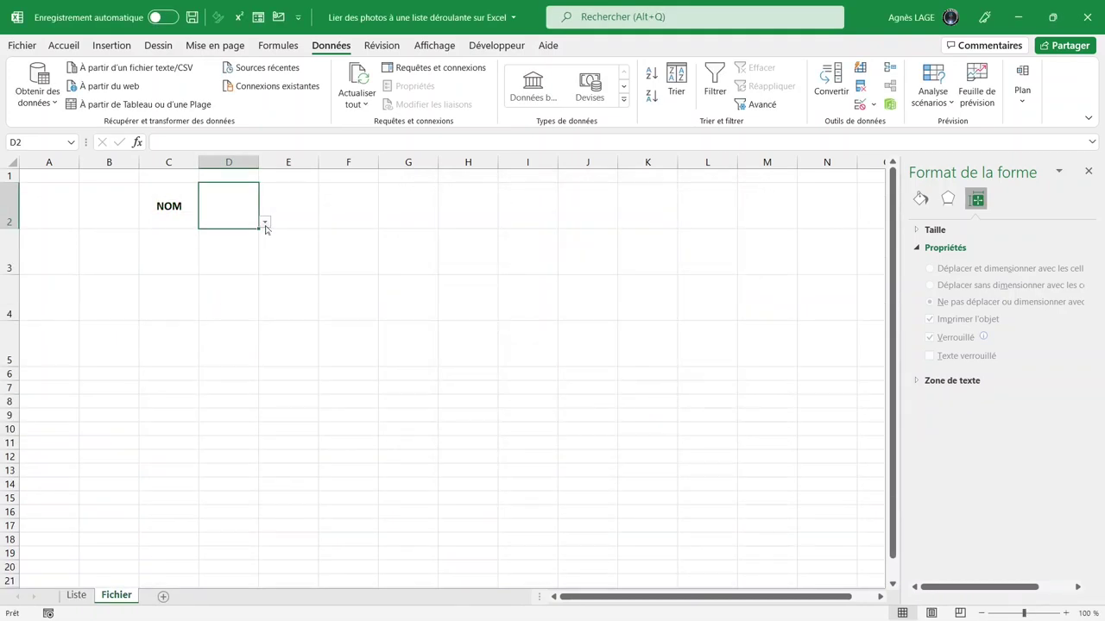
Choose Chiot from D2's drop-down and return to the Liste sheet
left_click(264, 224)
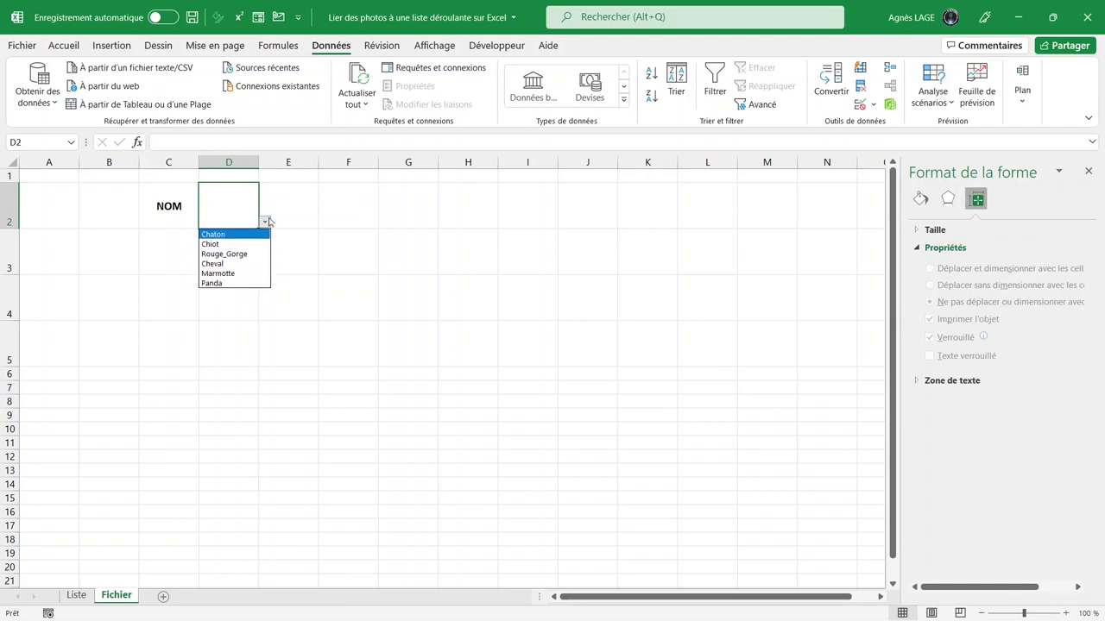
left_click(237, 244)
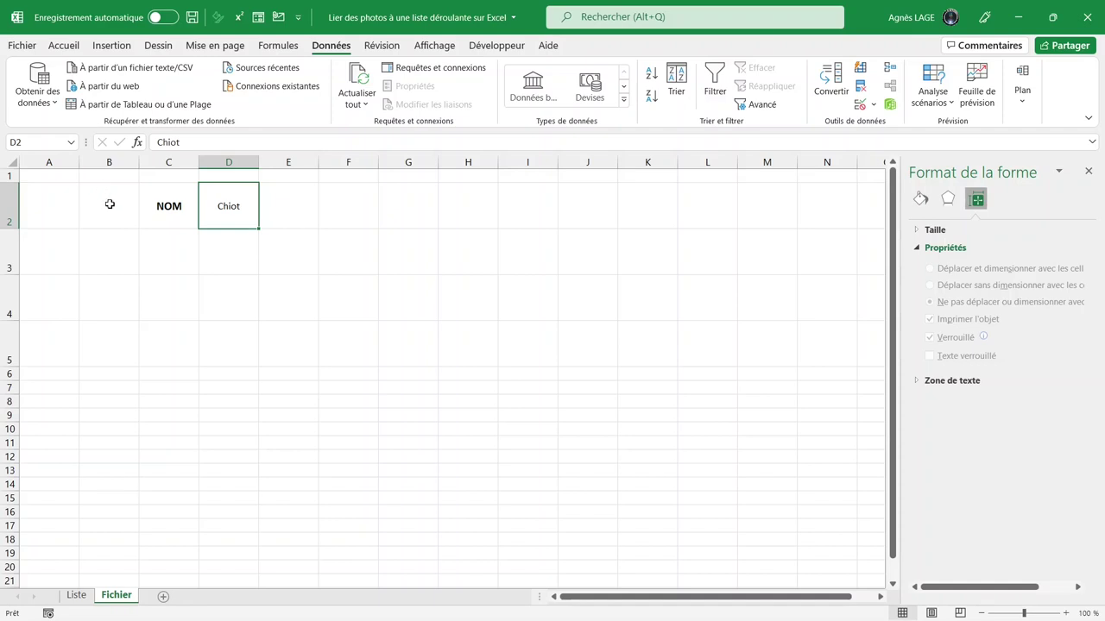
left_click(78, 597)
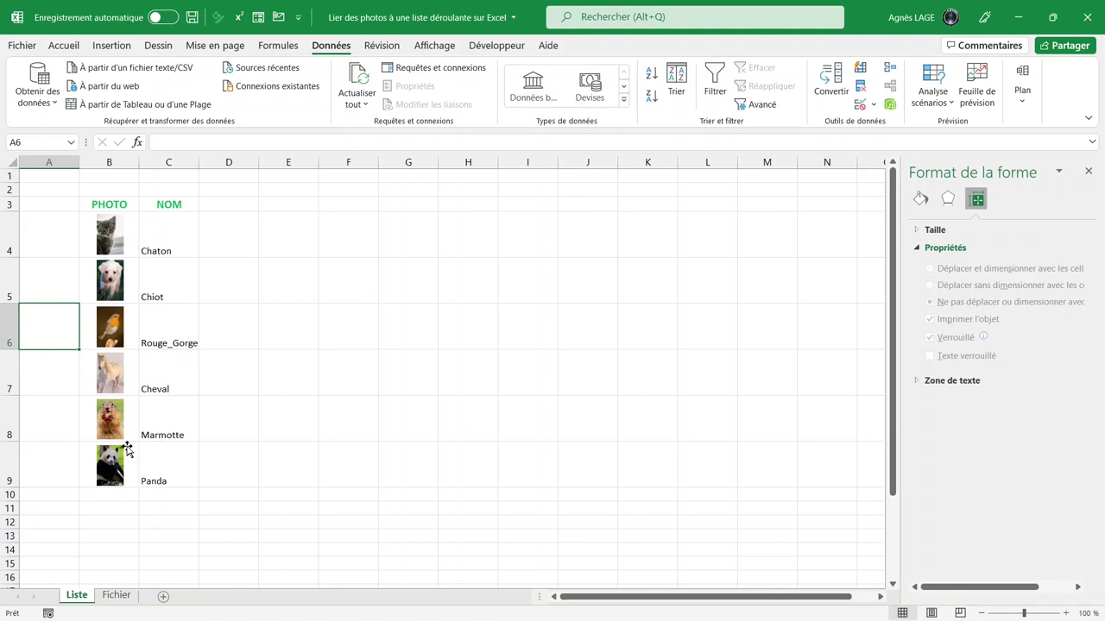
Select B4:C9, covering the six photo cells and their animal names
left_click(129, 248)
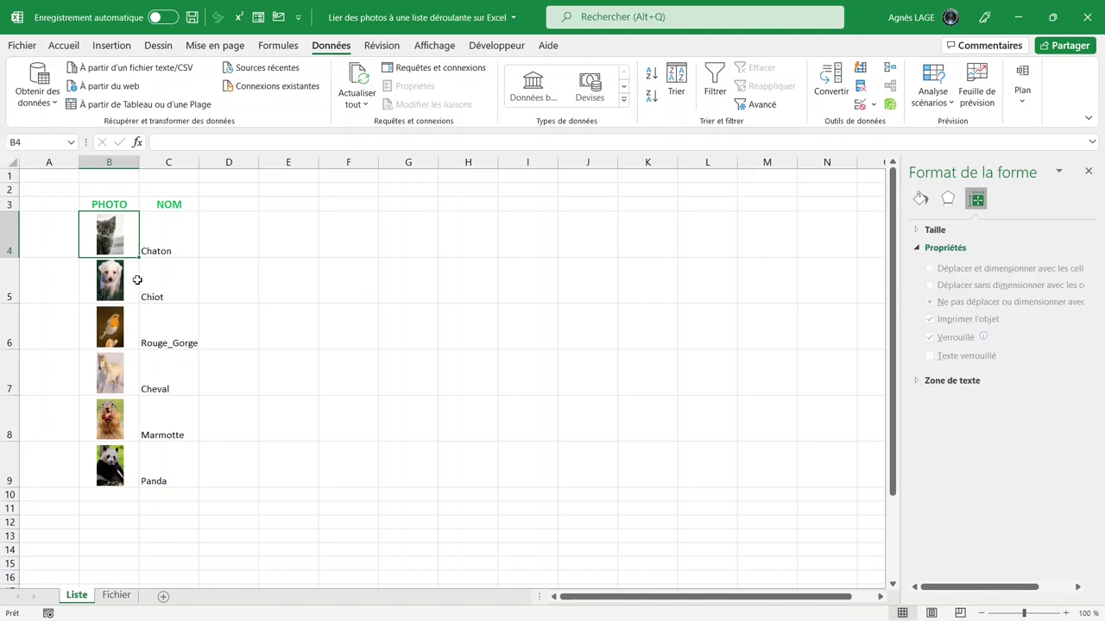
left_click(135, 279)
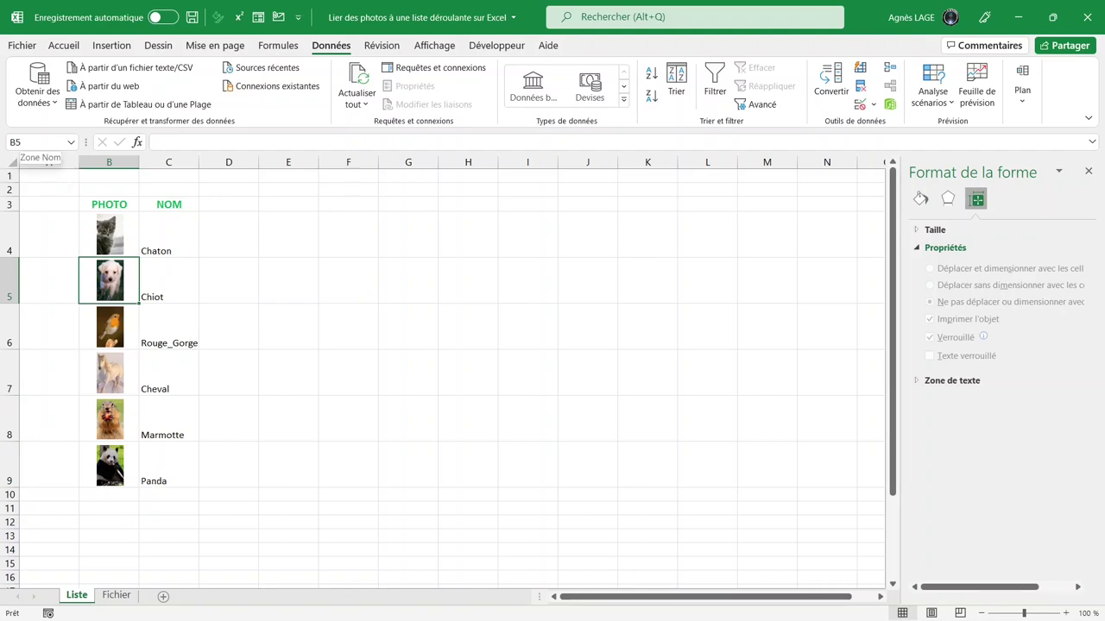
left_click_drag(134, 221, 186, 480)
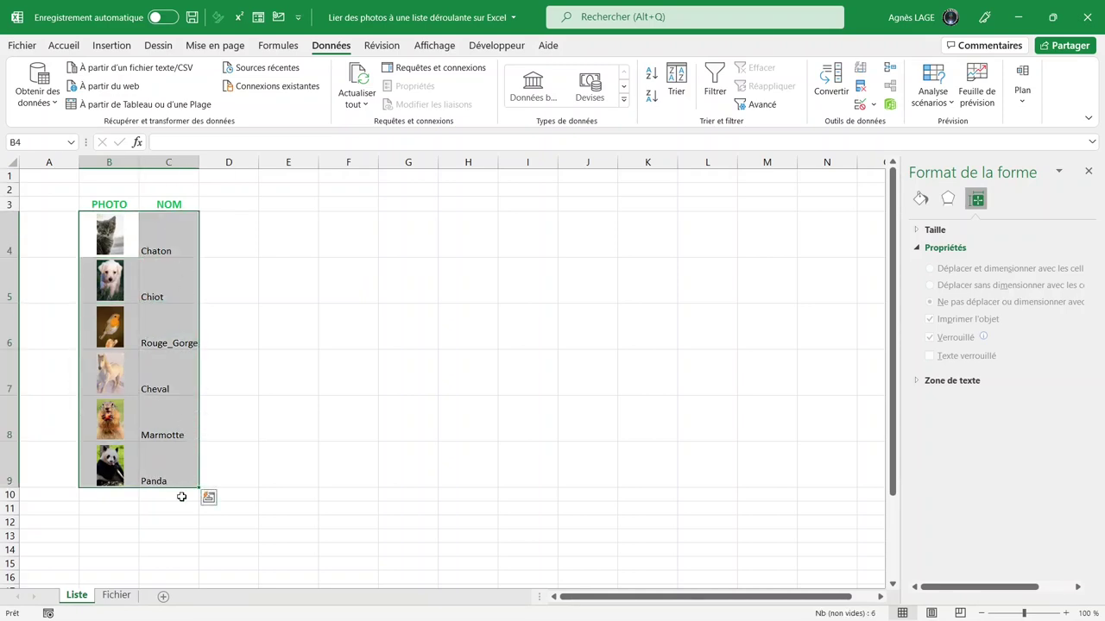
Create names from the selection using only the right column, not the top row
left_click(274, 48)
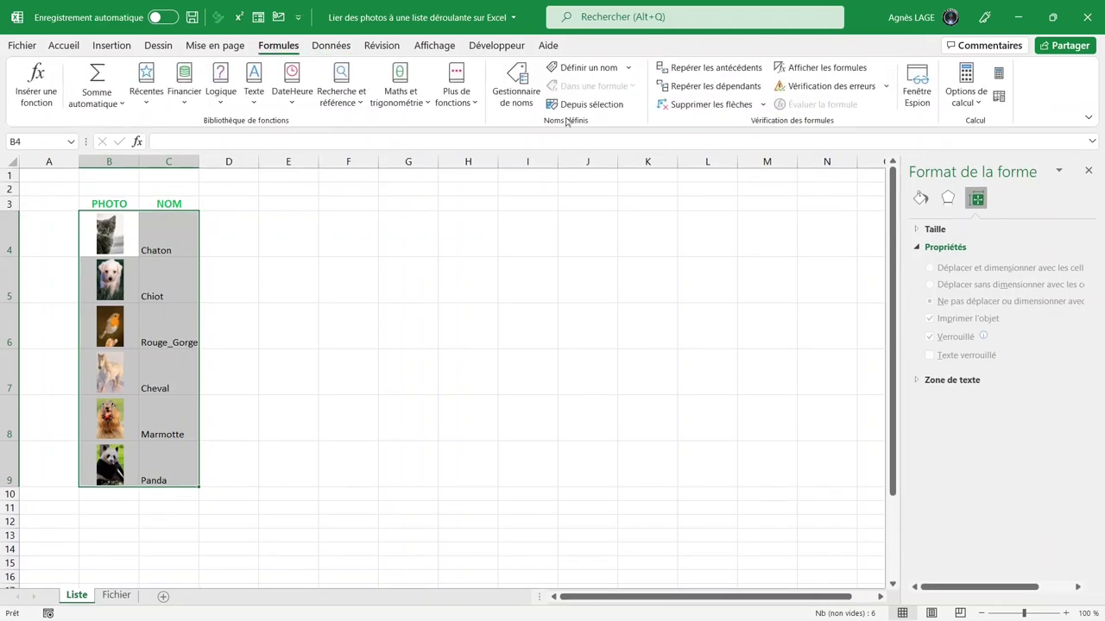
left_click(574, 107)
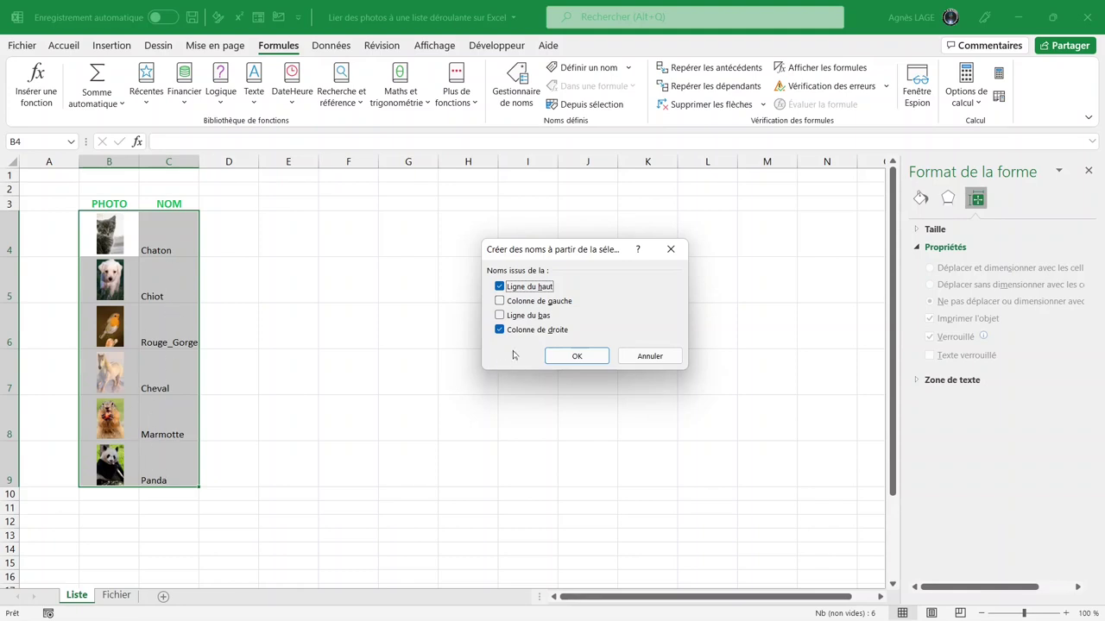
left_click(500, 287)
left_click(575, 357)
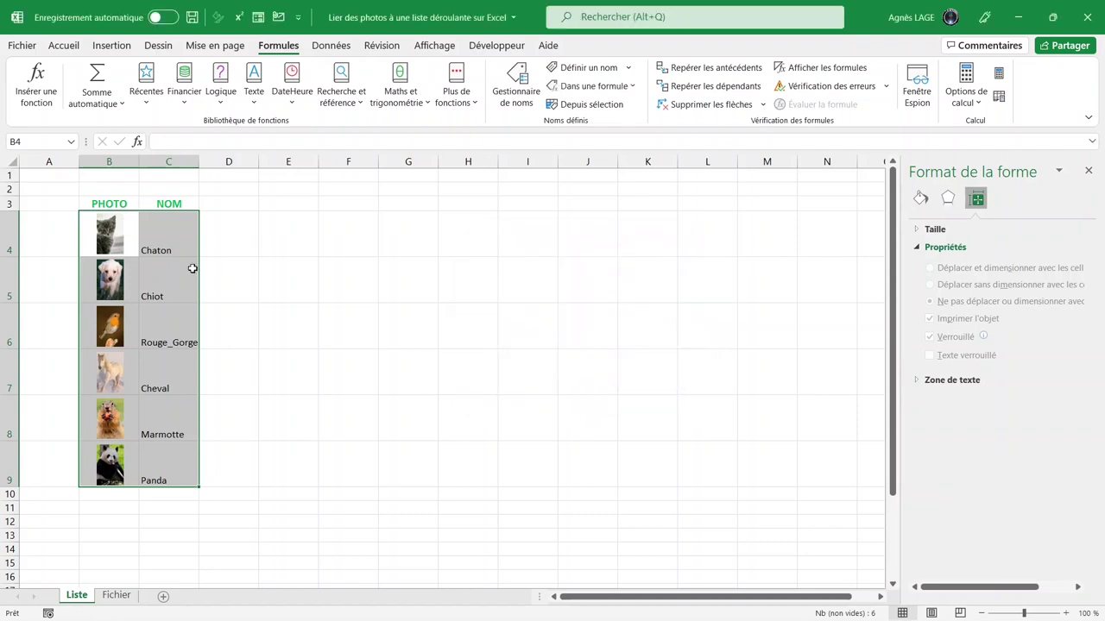
Confirm in the Name Box that B4 is named Chaton and B5 Chiot
left_click(131, 222)
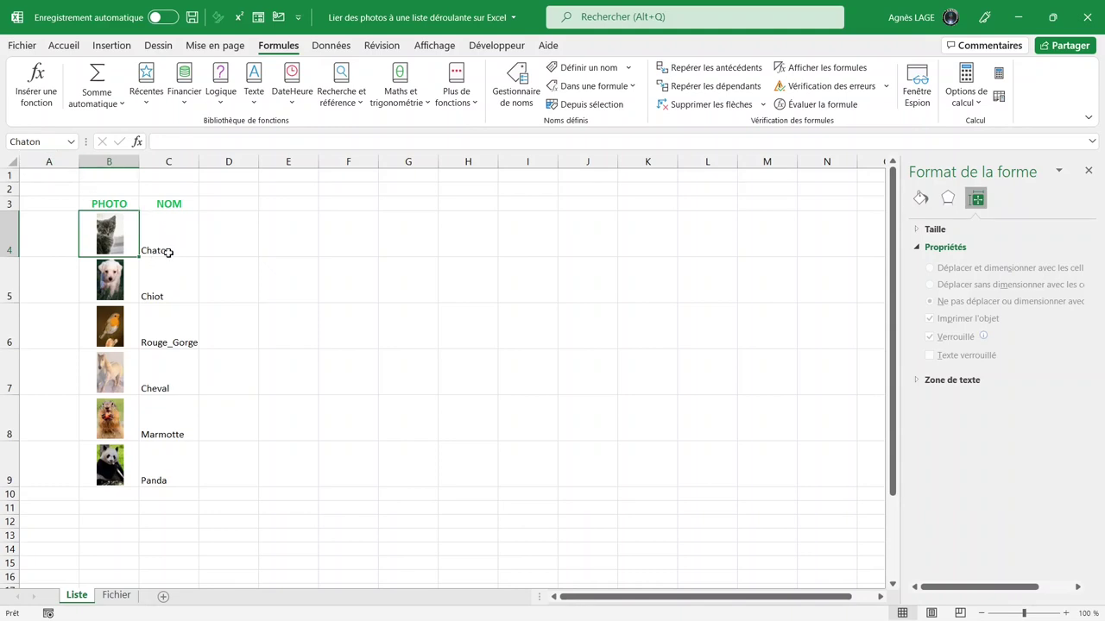
left_click(133, 277)
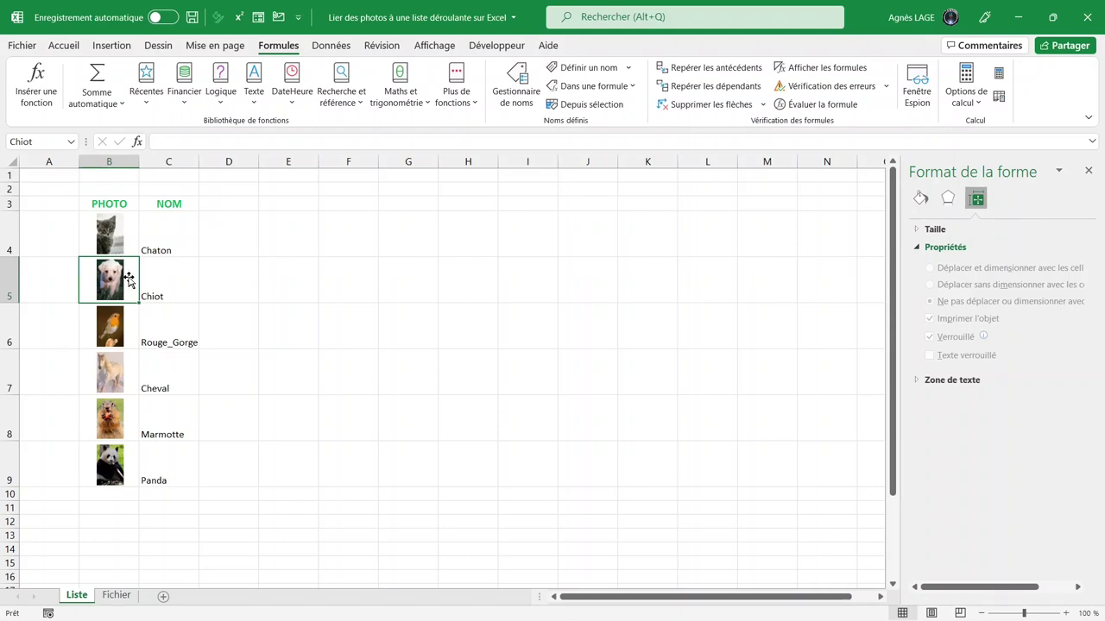
left_click(117, 596)
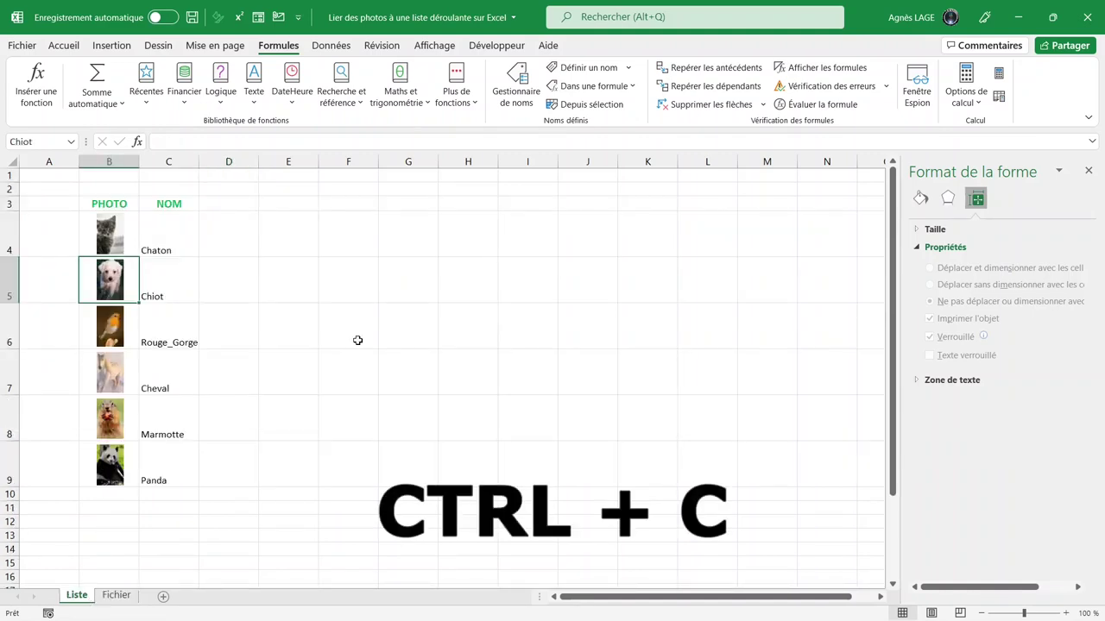
Copy Liste cell B5 and paste it into Fichier cell B2 as a linked picture
key("ctrl+c")
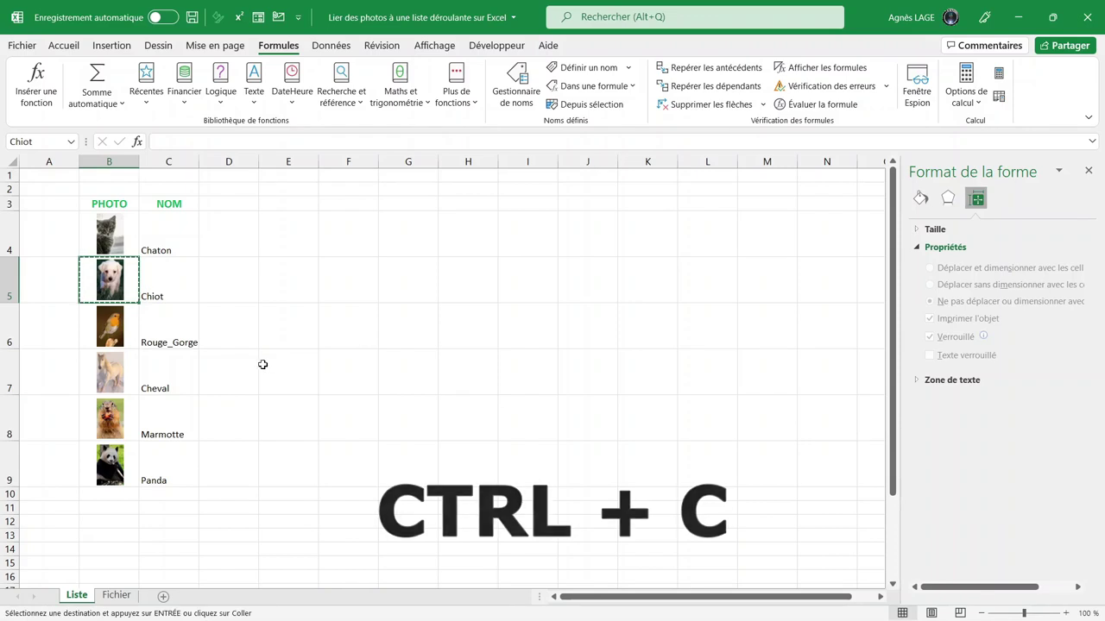
left_click(124, 599)
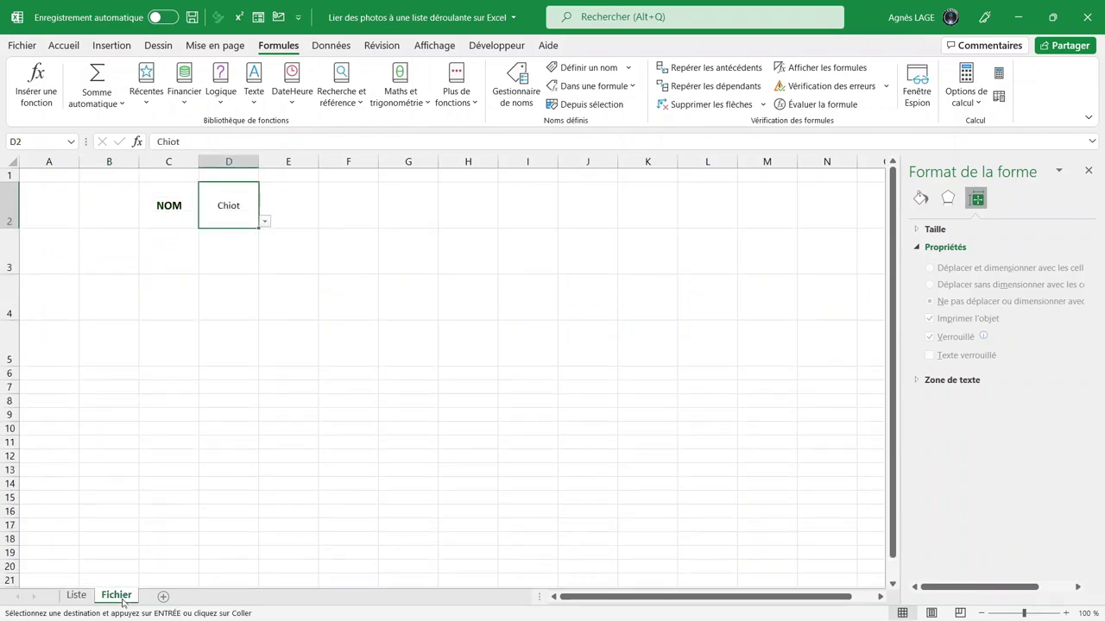
left_click(113, 207)
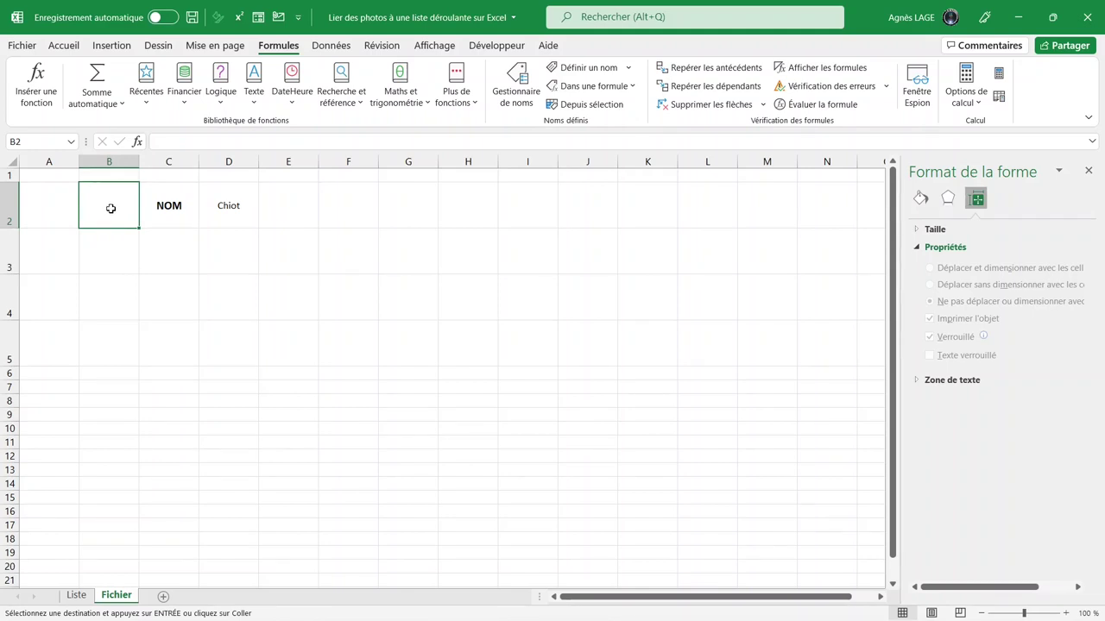
right_click(110, 209)
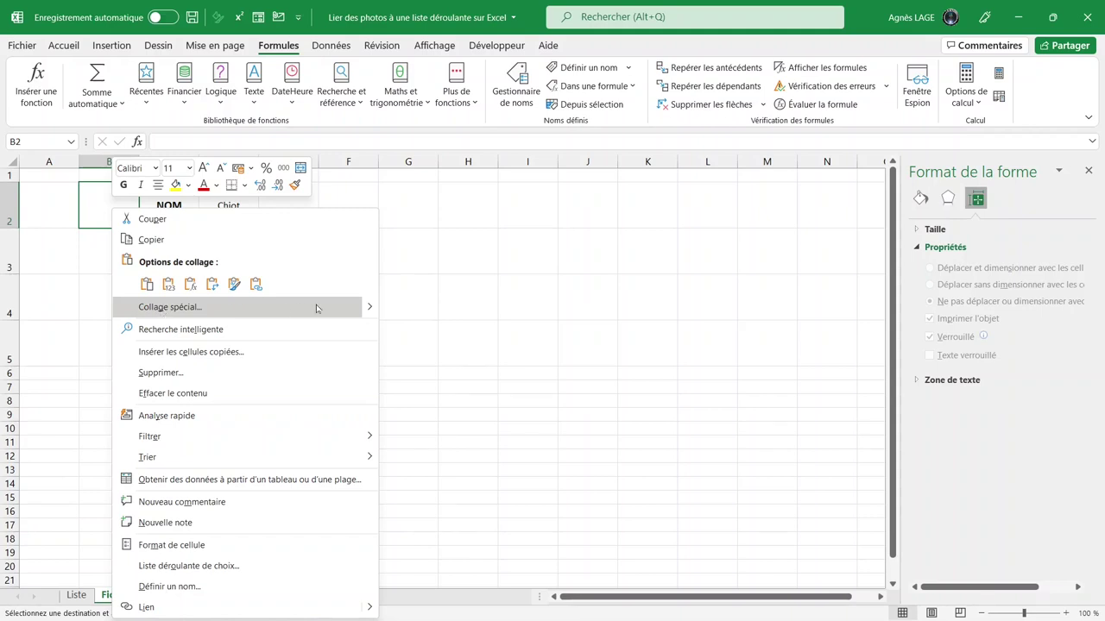
mouse_move(372, 309)
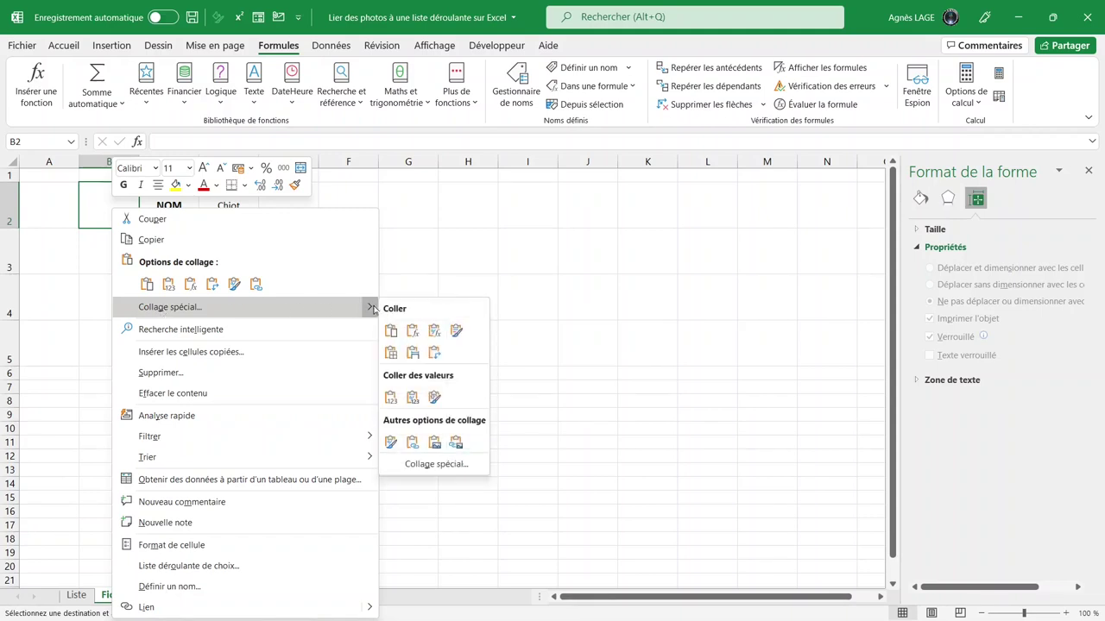
left_click(457, 444)
left_click(457, 444)
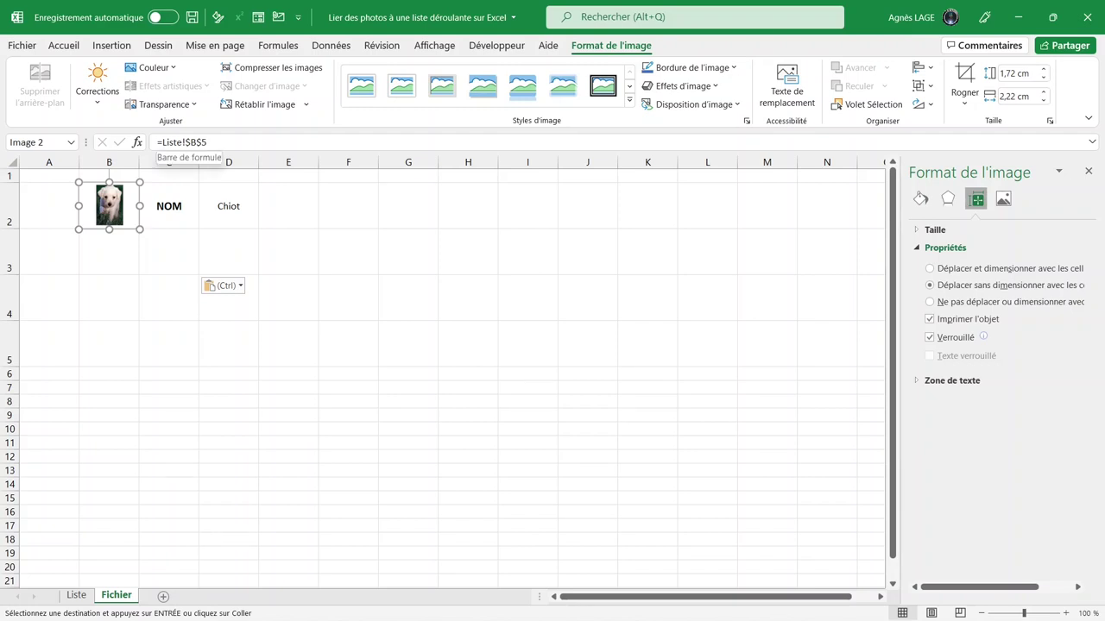
left_click(77, 596)
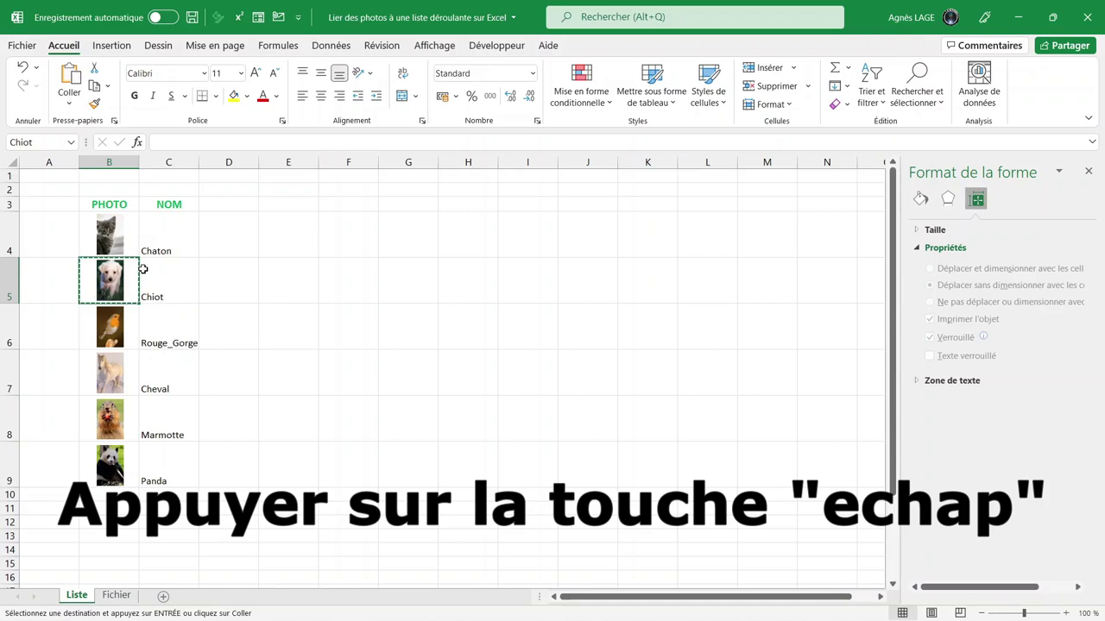
Test D2's drop-down, leaving Chiot, and check the picture's formula reads =Liste!$B$5
key("Escape")
left_click(116, 596)
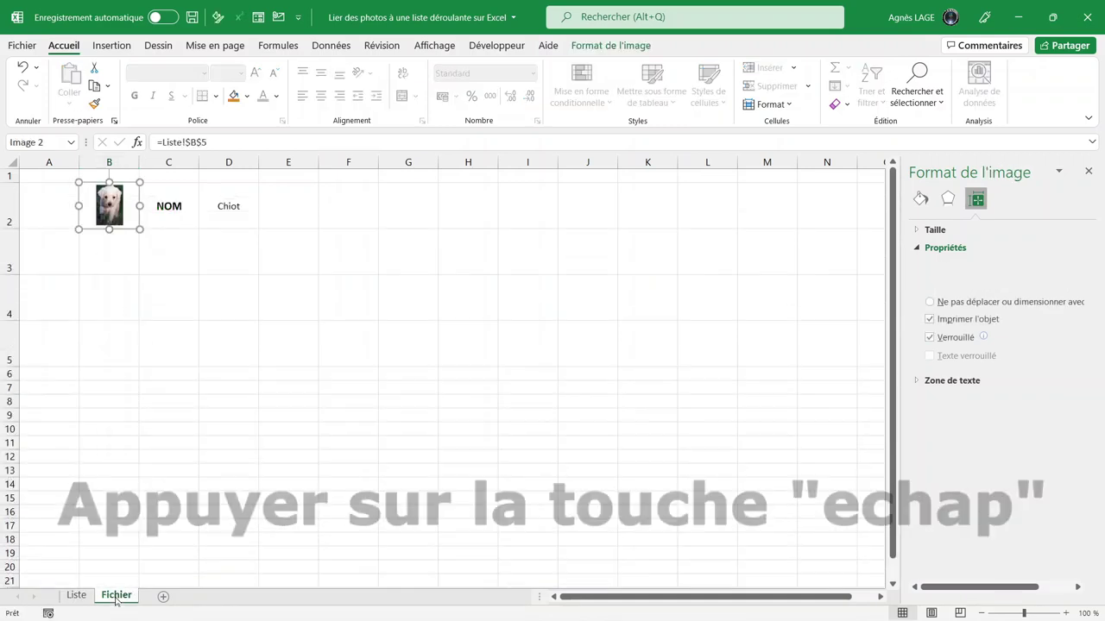
left_click(242, 216)
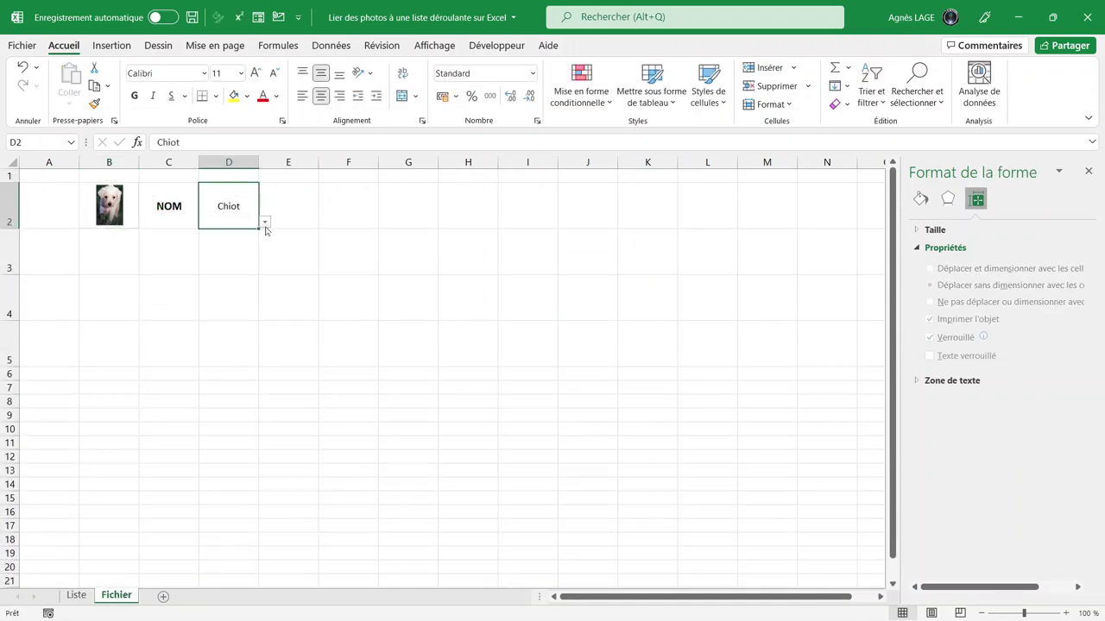
left_click(264, 223)
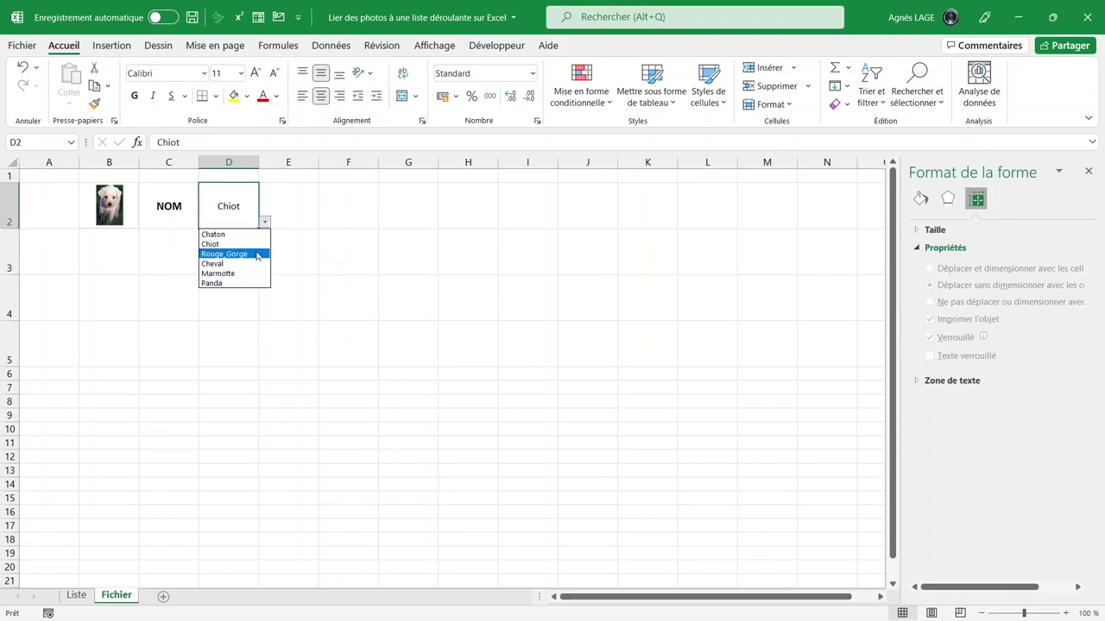
left_click(253, 243)
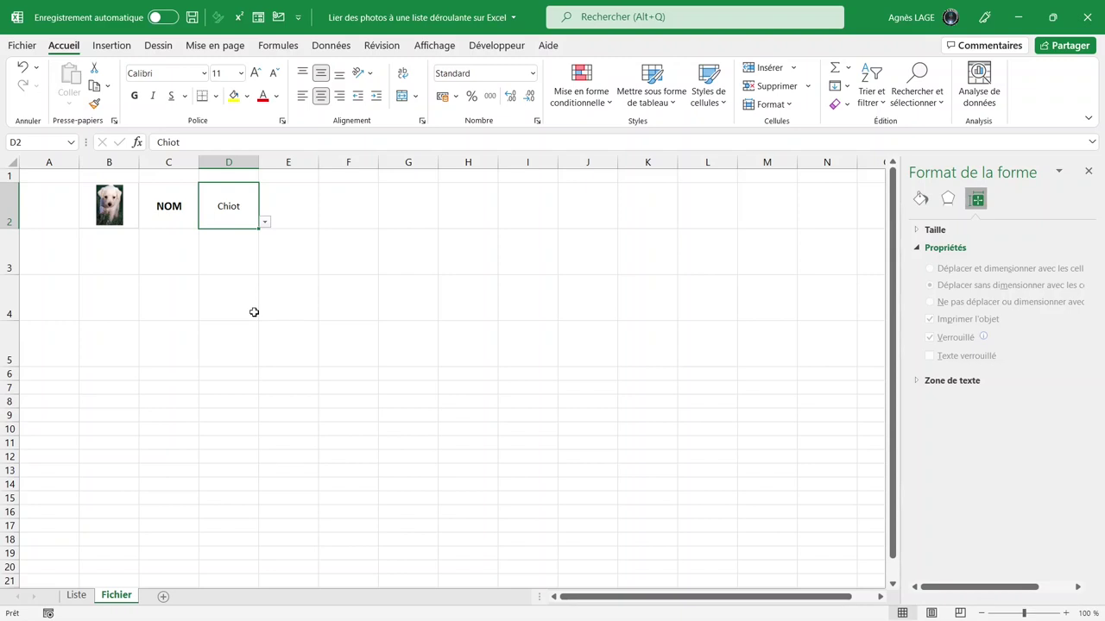
left_click(84, 604)
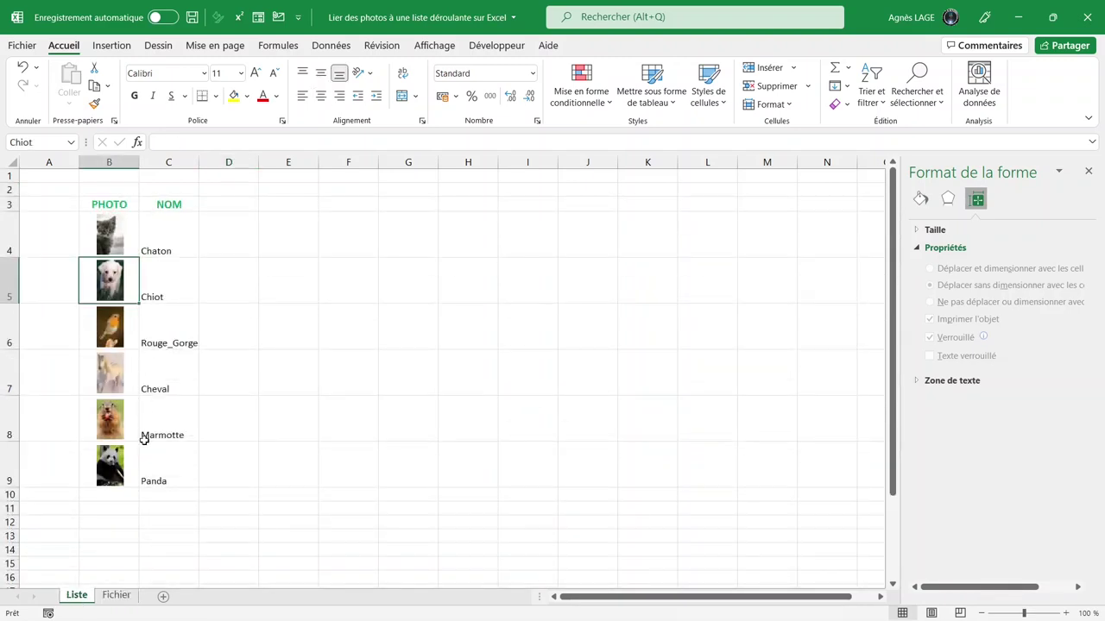
key("ctrl+Page_Down")
left_click(125, 209)
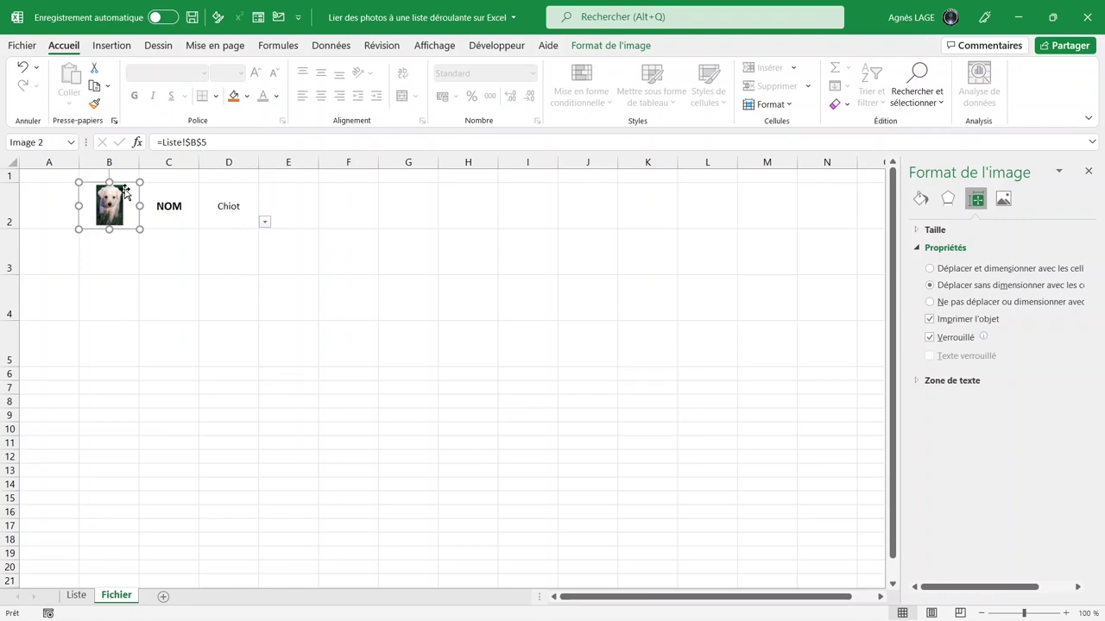
In the Name Manager, define Photo as =INDIRECT(Fichier!$D$2)
left_click(276, 47)
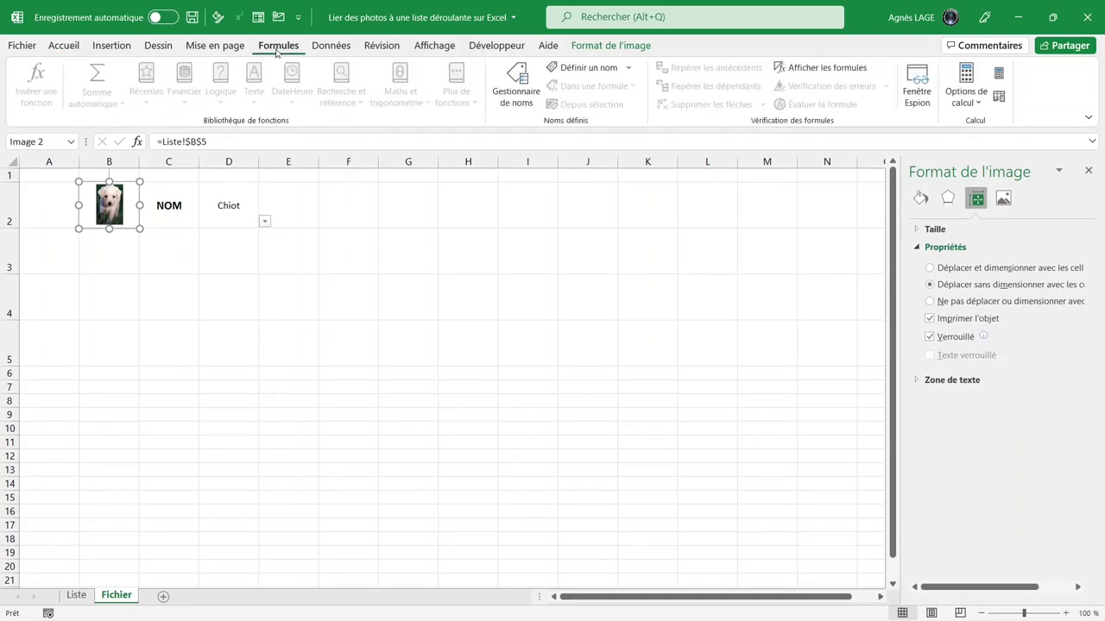
left_click(507, 98)
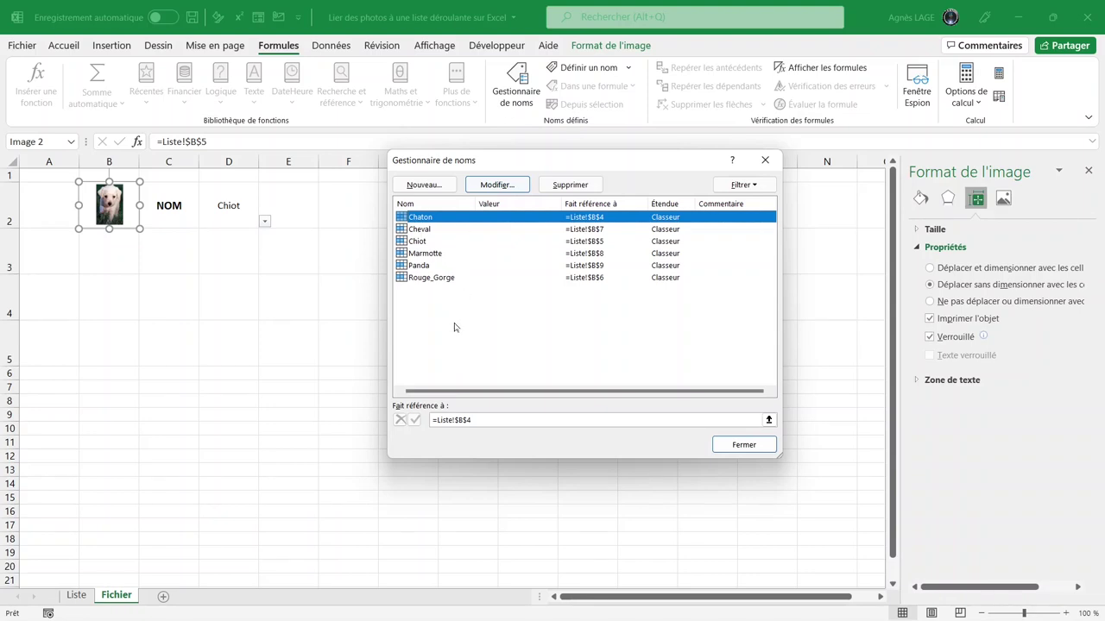
left_click(424, 185)
type("Photo")
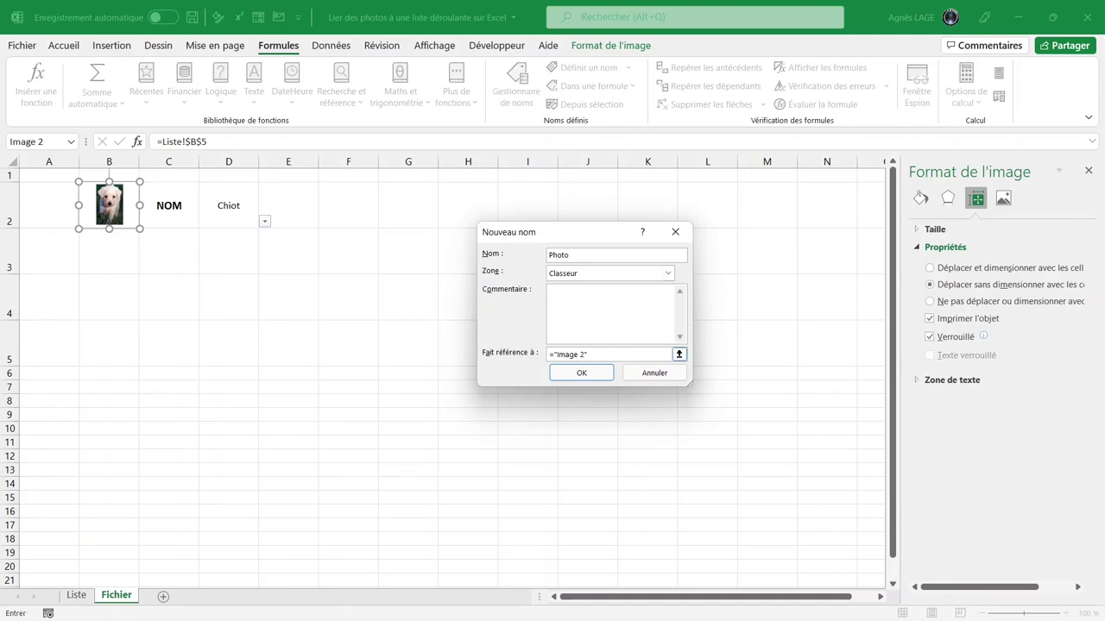
left_click_drag(588, 355, 557, 355)
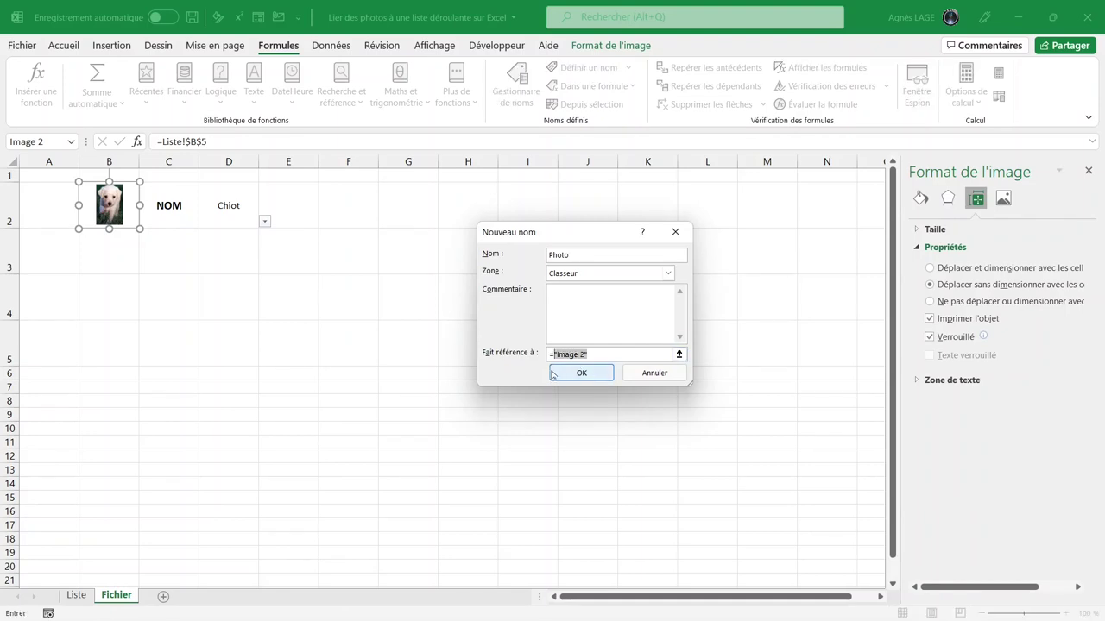
type("INDIRECT")
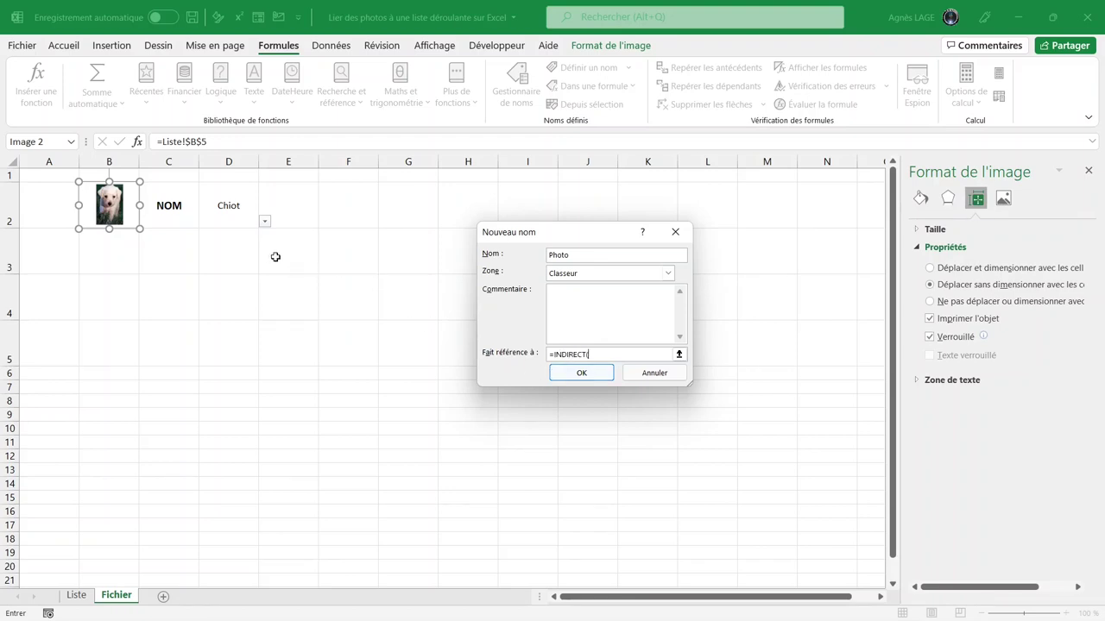
left_click(233, 208)
left_click(592, 378)
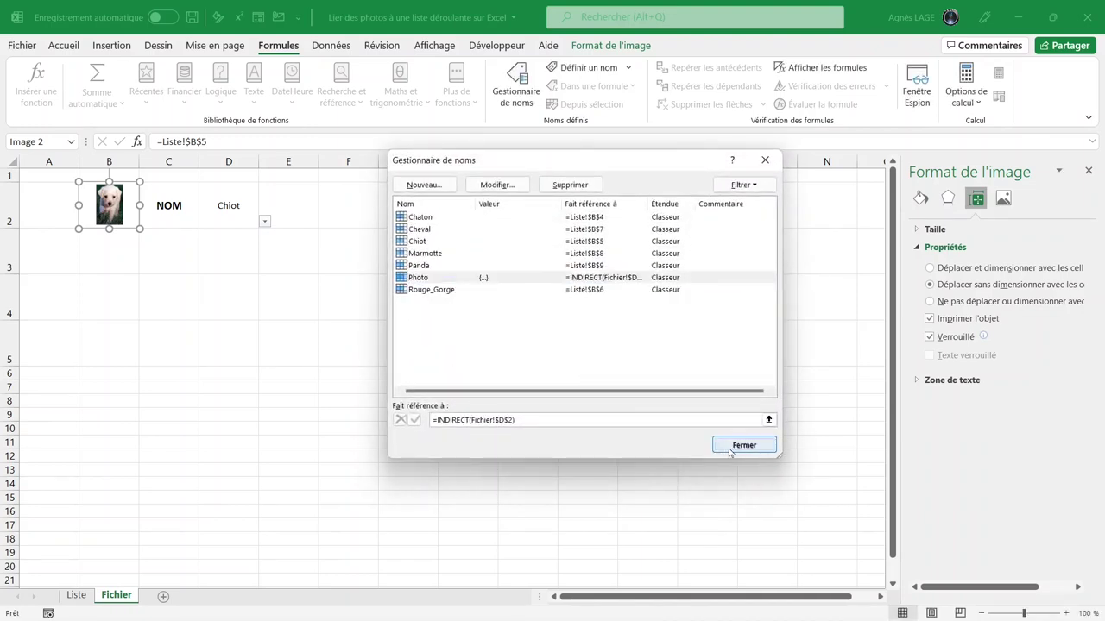
left_click(741, 447)
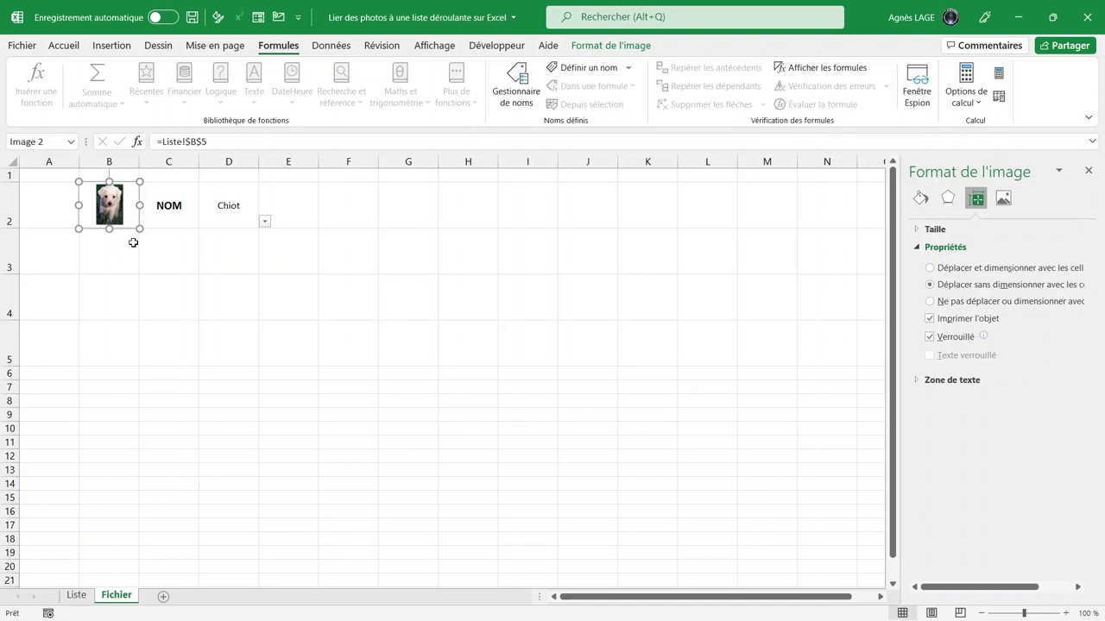
Replace Liste!$B$5 in the B2 picture's formula so it reads =Photo
left_click(205, 142)
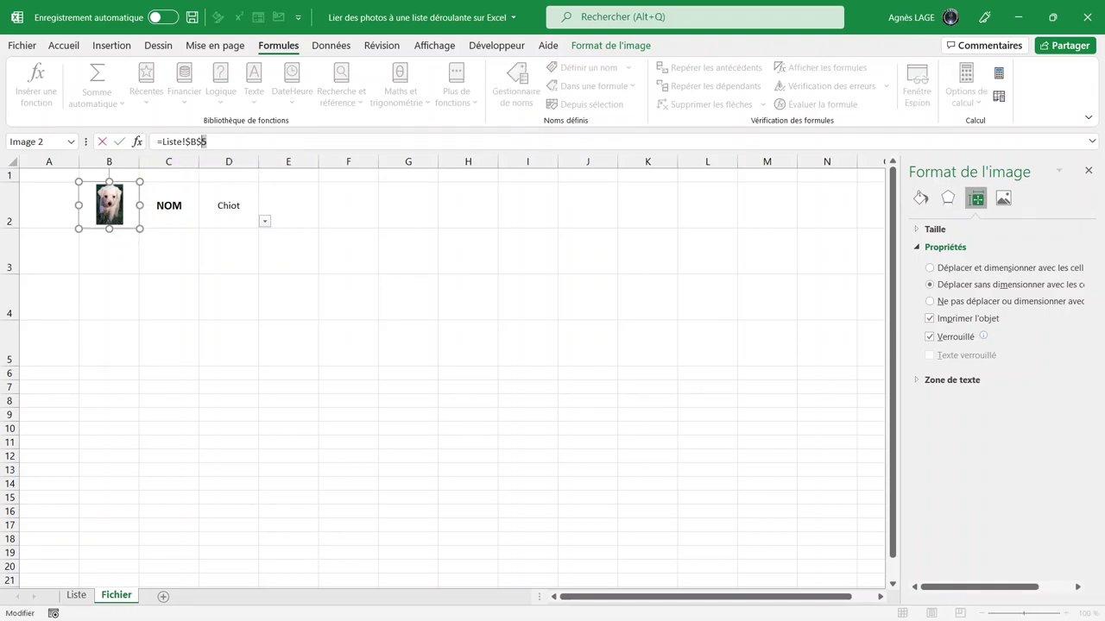
left_click_drag(205, 142, 164, 142)
type("Ph")
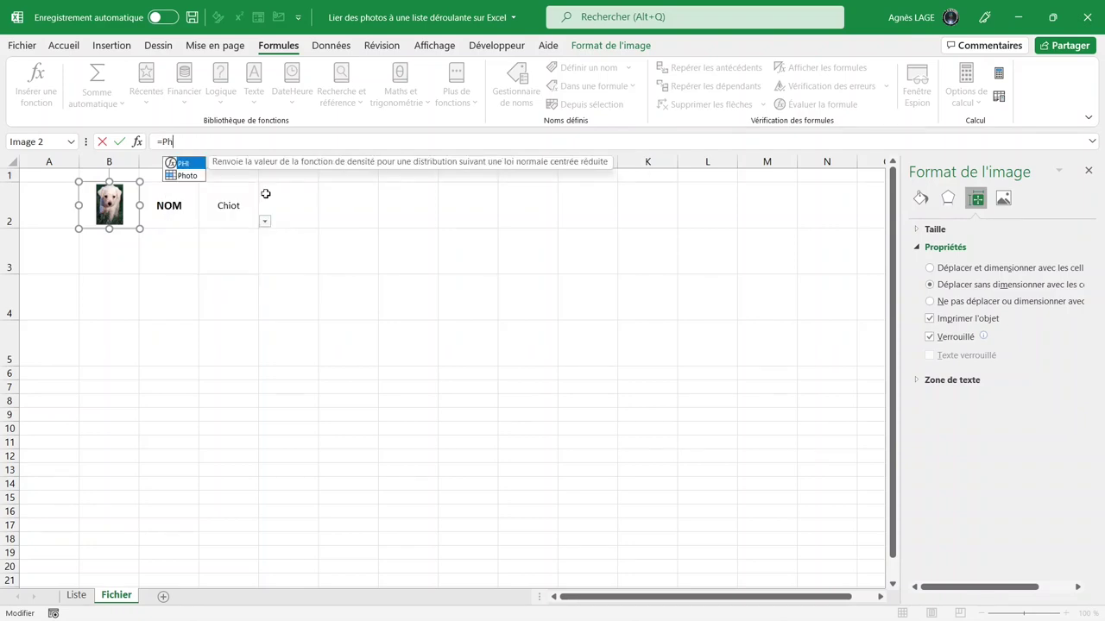
type("oto")
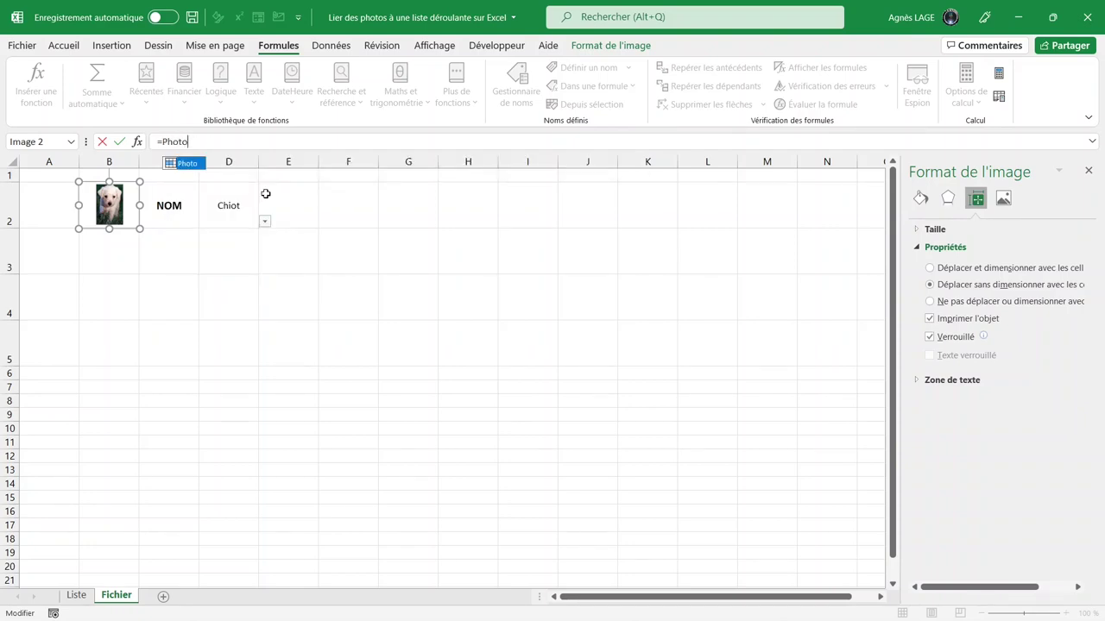
key("Return")
Test D2's drop-down by choosing Rouge_Gorge, then Marmotte to show the marmot photo
left_click(266, 225)
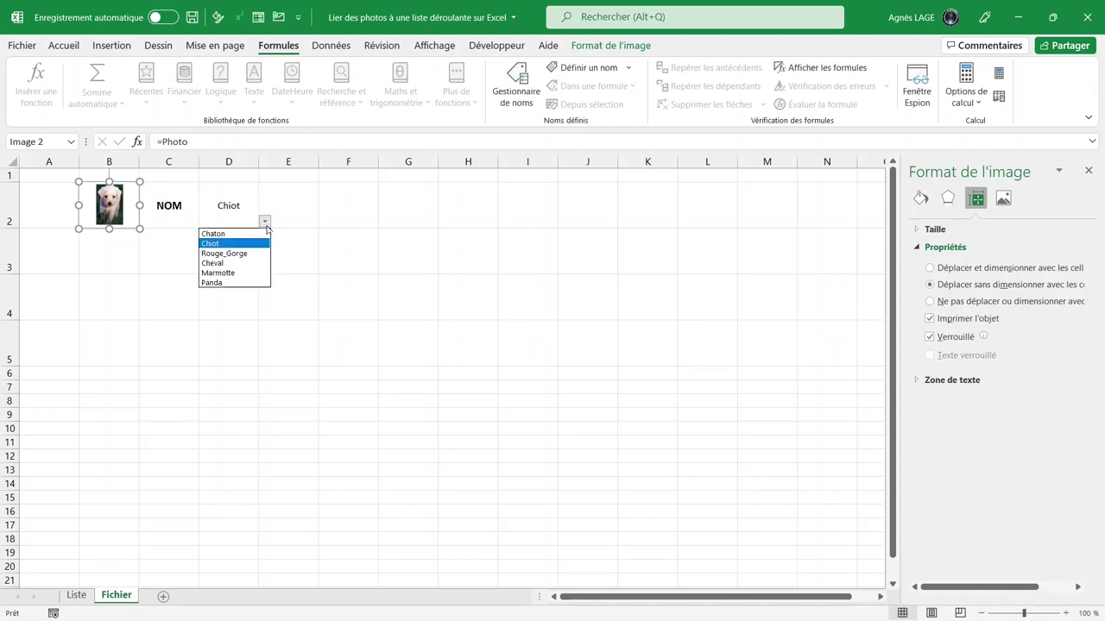
left_click(248, 258)
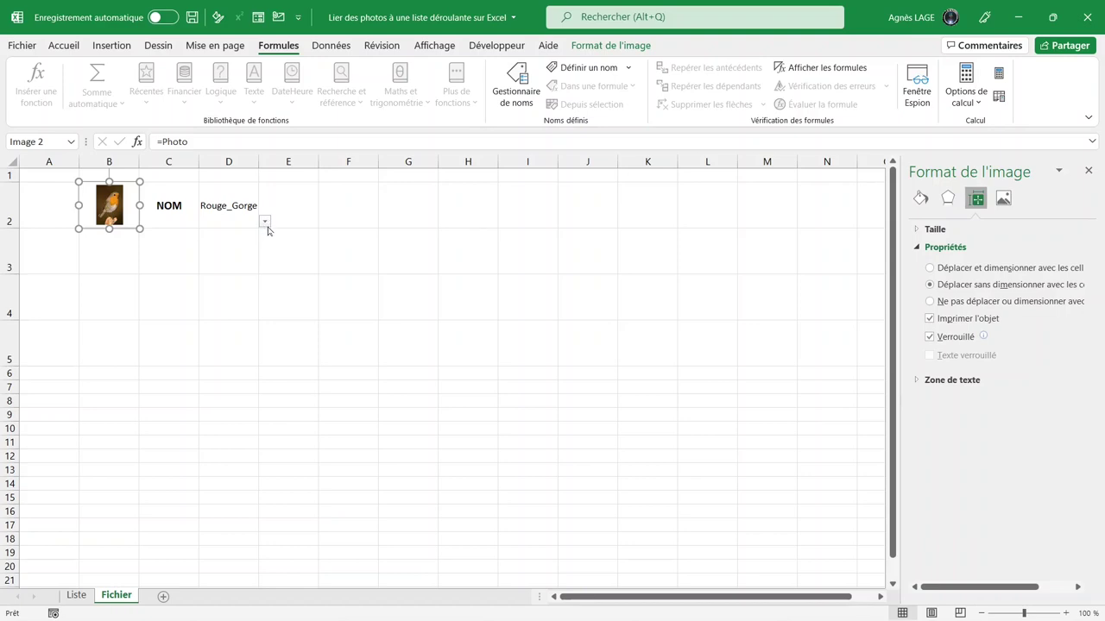
left_click(265, 222)
left_click(233, 270)
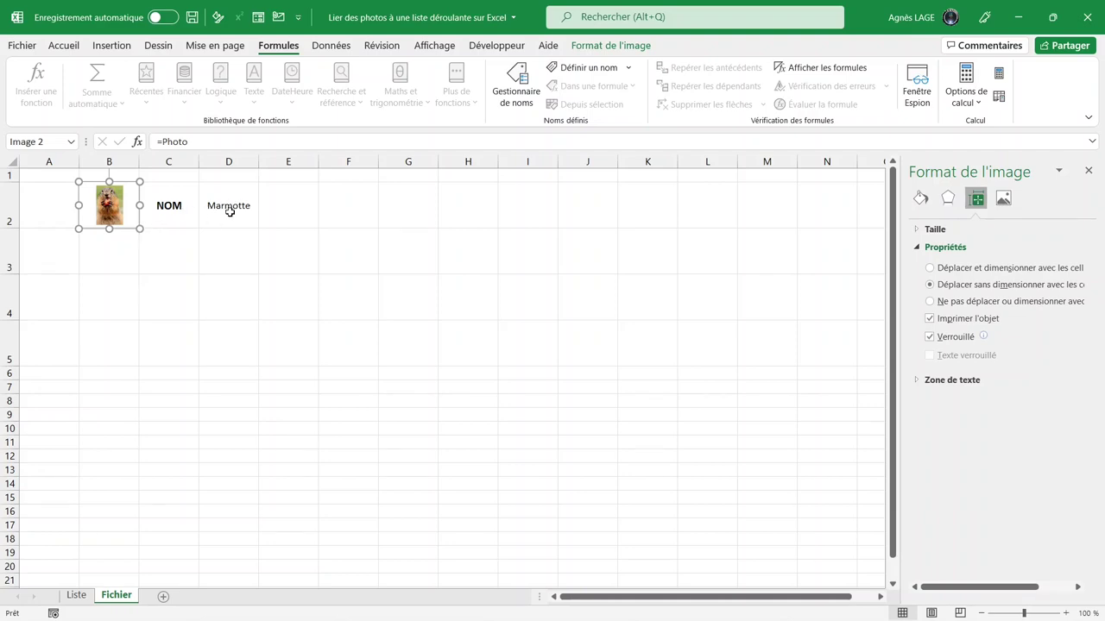
left_click(230, 210)
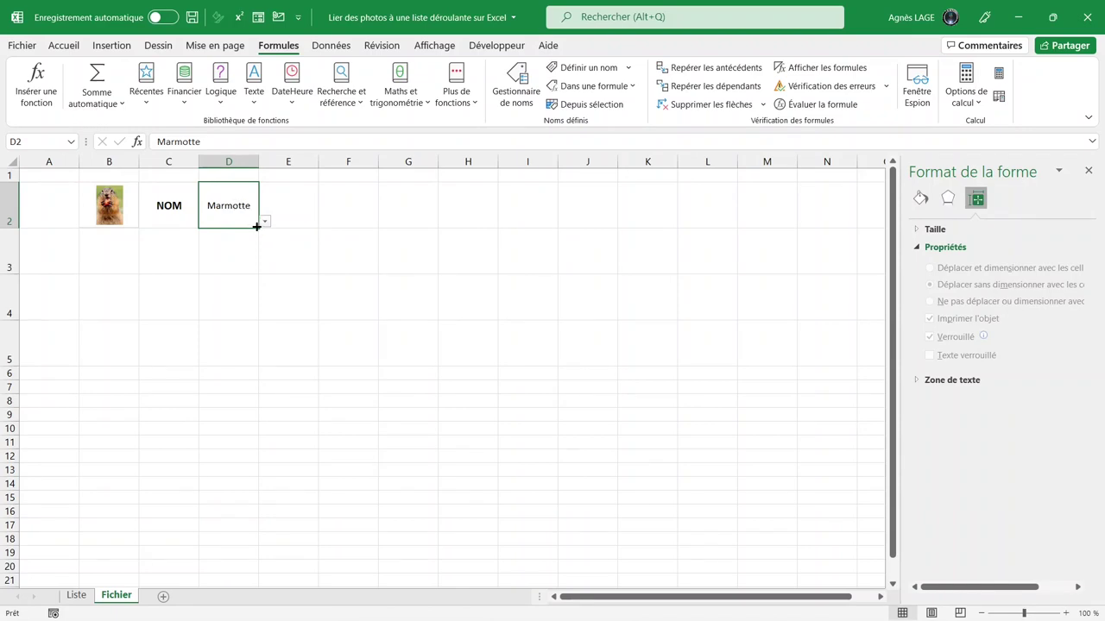
Fill D2's Marmotte drop-down down into D3 and D4 and check D4's list works
left_click_drag(257, 227, 254, 227)
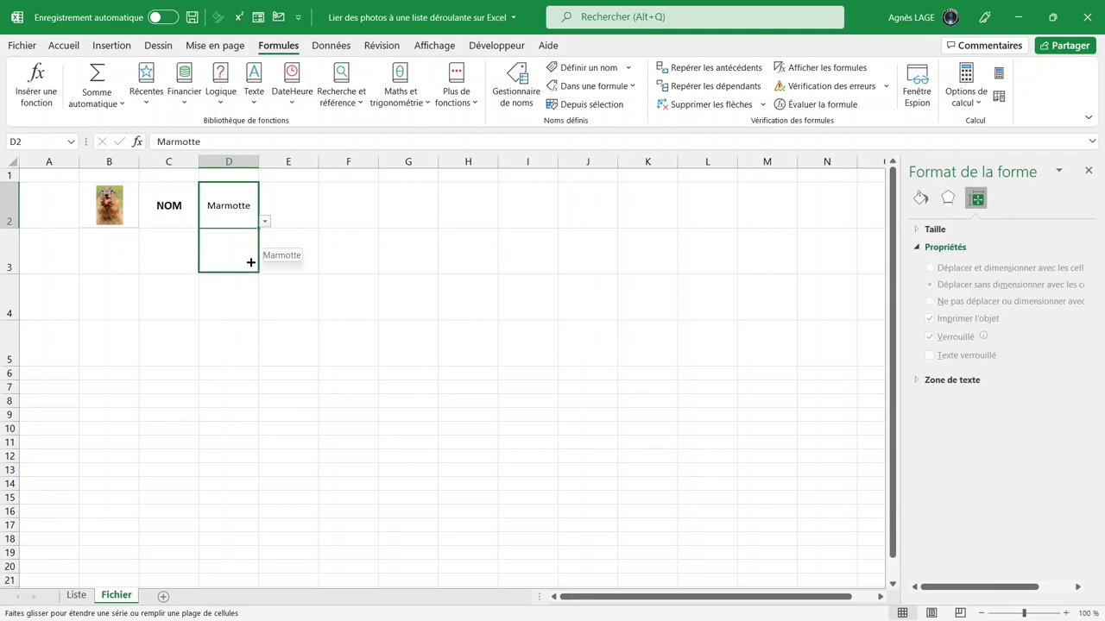
left_click_drag(254, 227, 245, 308)
left_click(245, 307)
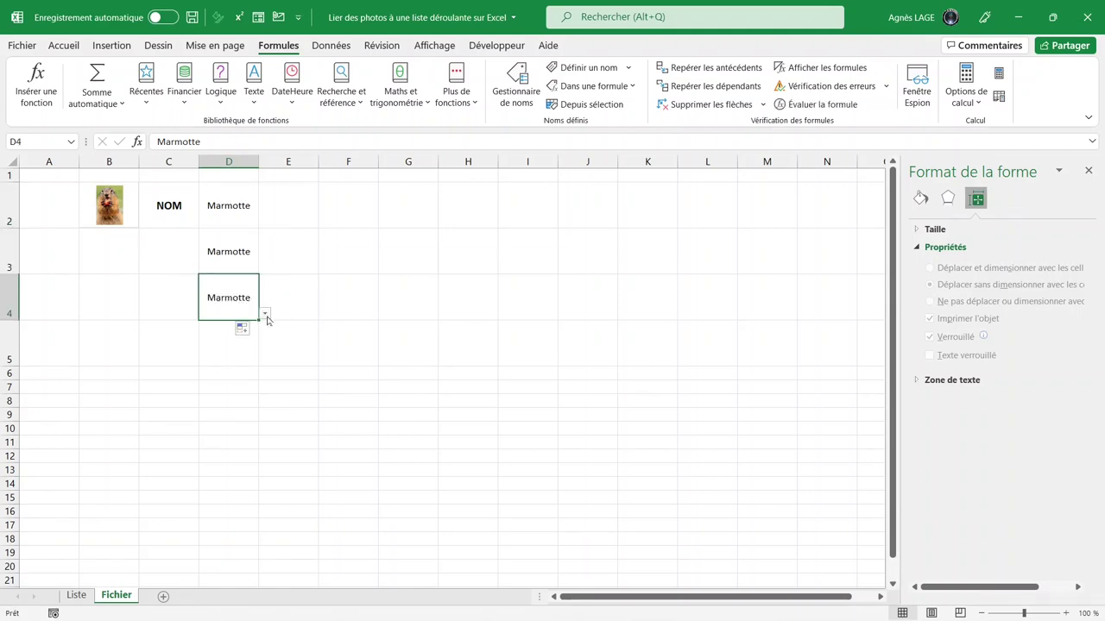
left_click(265, 315)
left_click(266, 316)
Copy the linked marmot picture from B2 and paste copies into B3 and B4
left_click(134, 220)
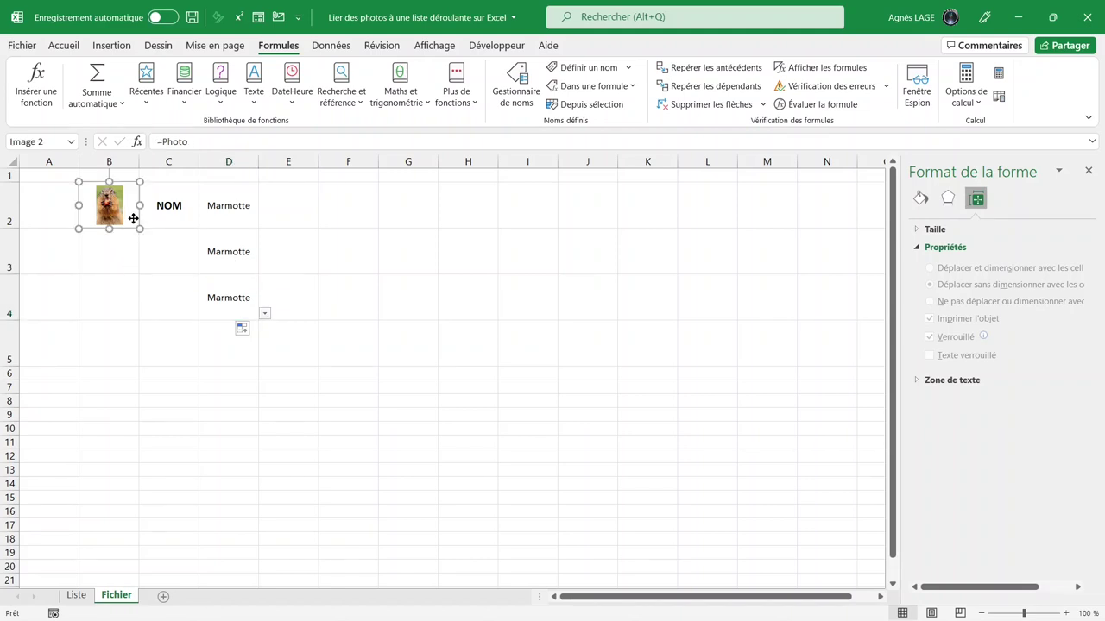
key("ctrl+c")
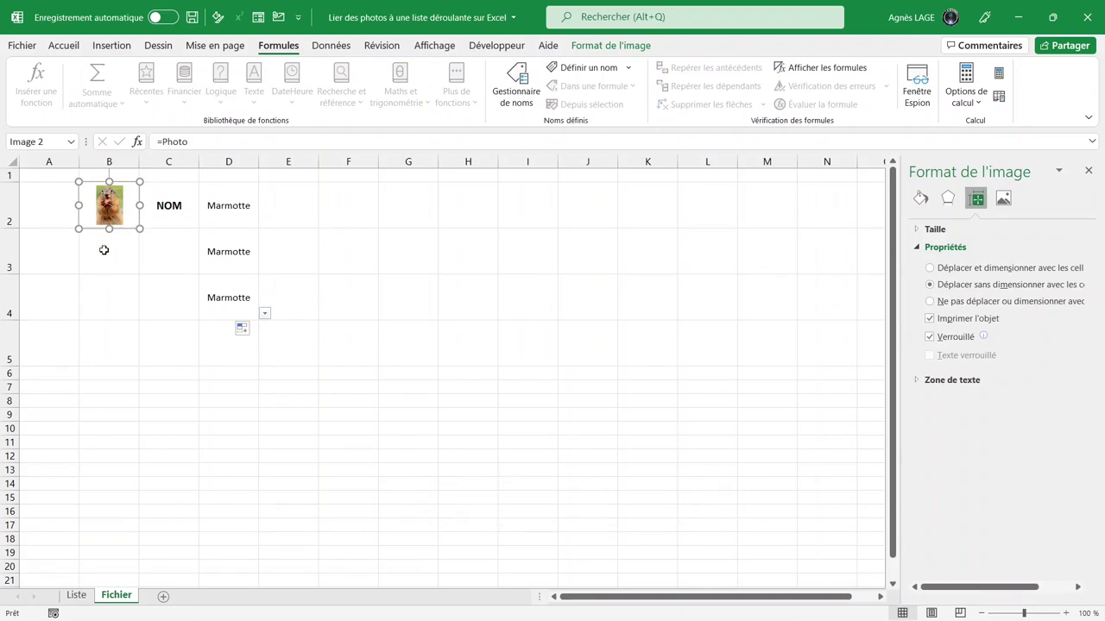
left_click(104, 250)
key("ctrl+v")
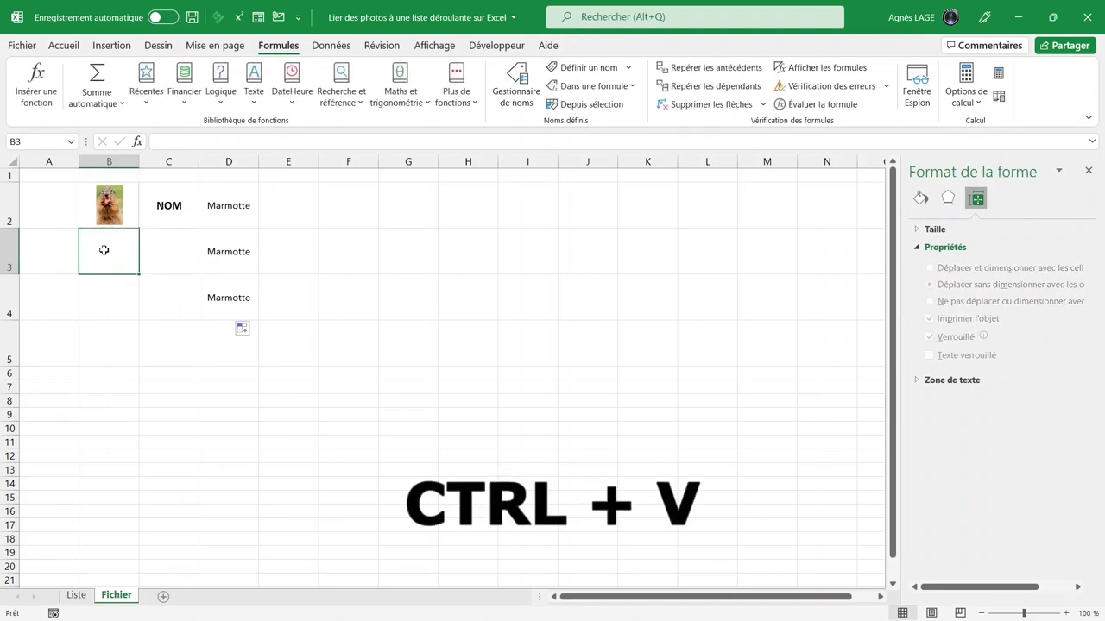
left_click(123, 305)
key("ctrl+v")
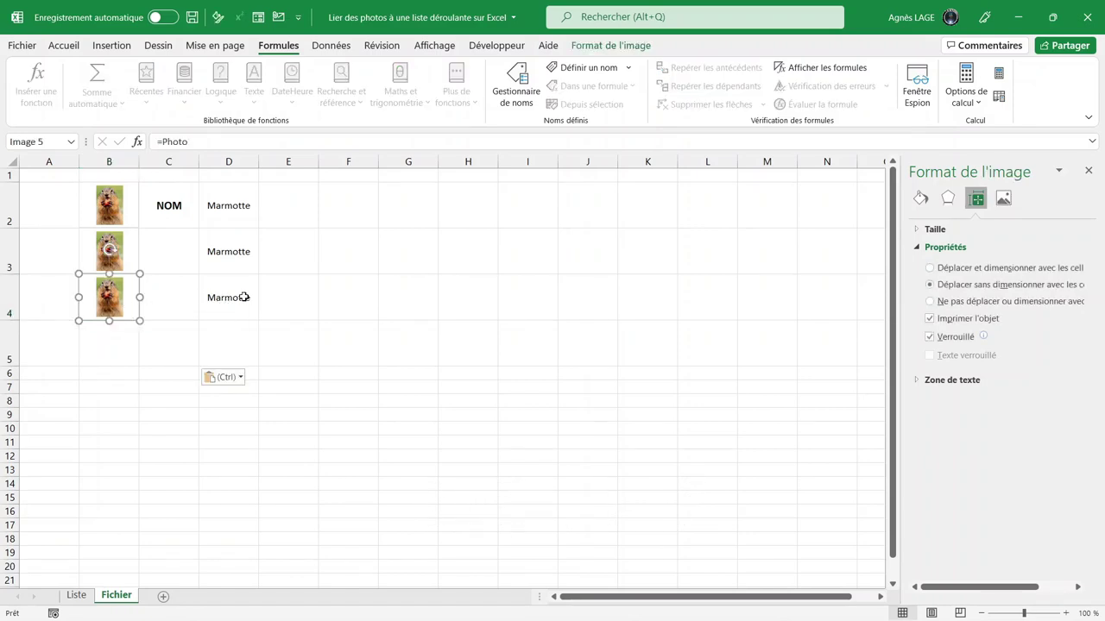
left_click(137, 253)
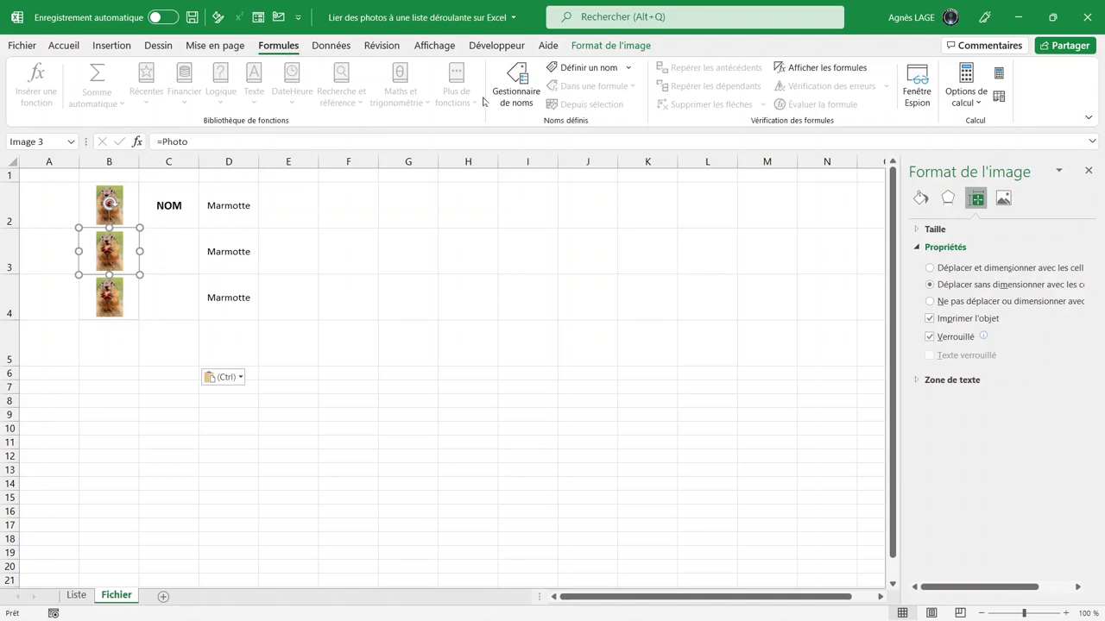
In the Name Manager, create Photo2 referring to =INDIRECT(Fichier!$D$3)
left_click(509, 95)
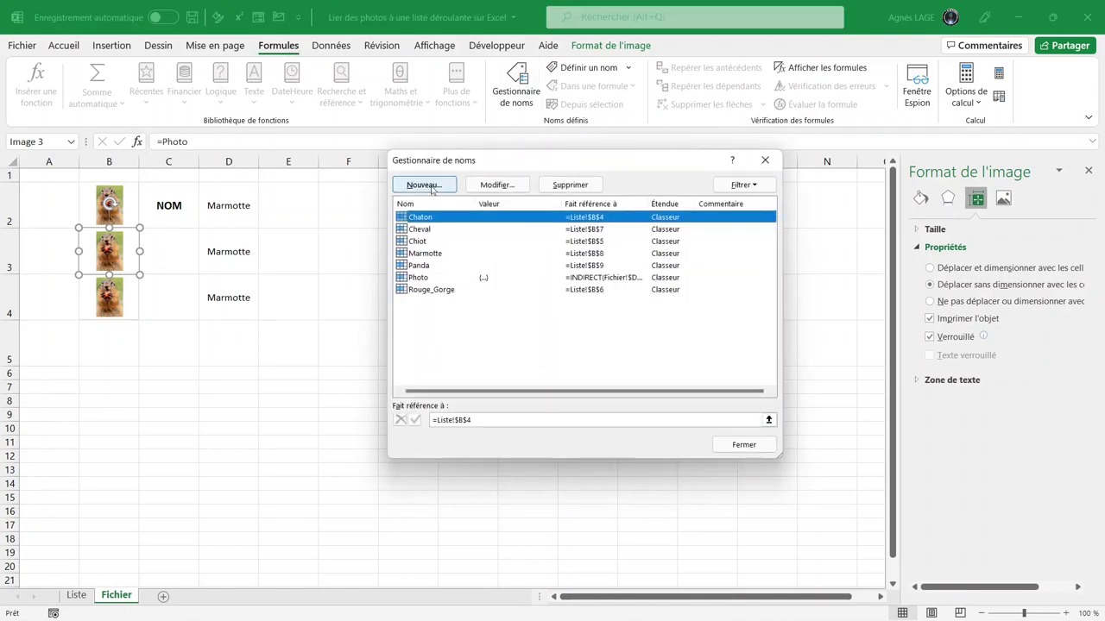
left_click(424, 184)
type("Photo2")
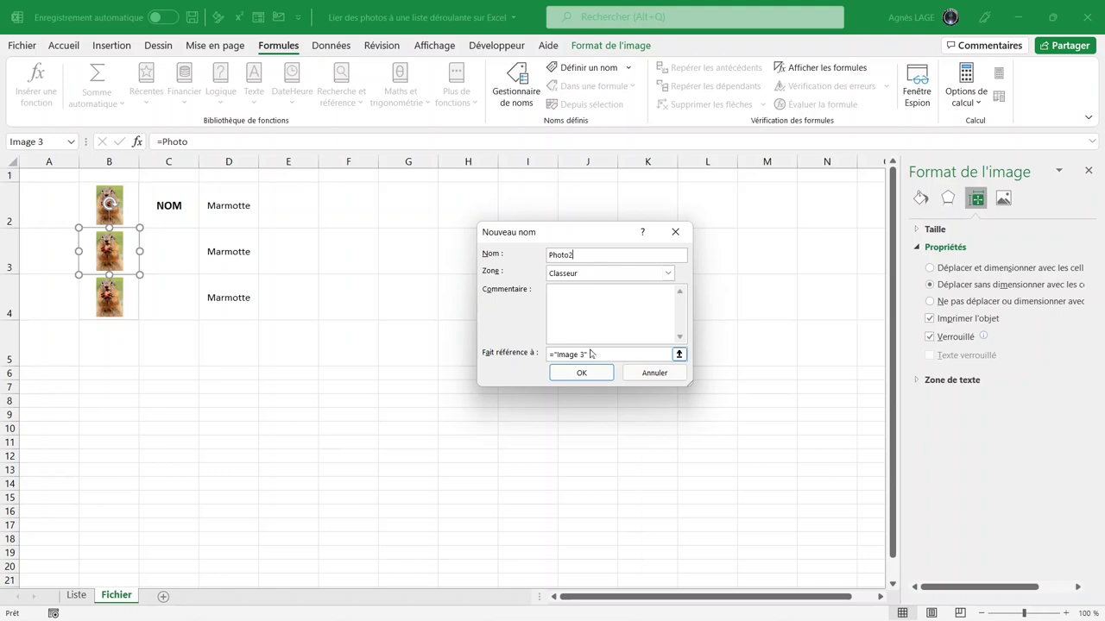
left_click_drag(587, 355, 554, 355)
type("INDI")
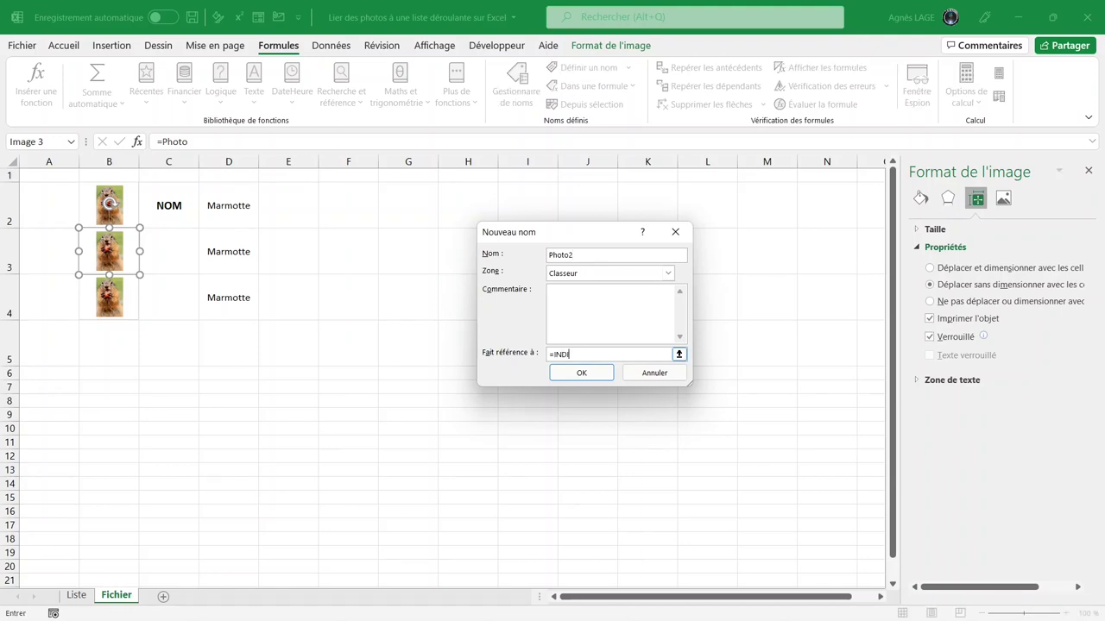
type("RECT(")
left_click(233, 253)
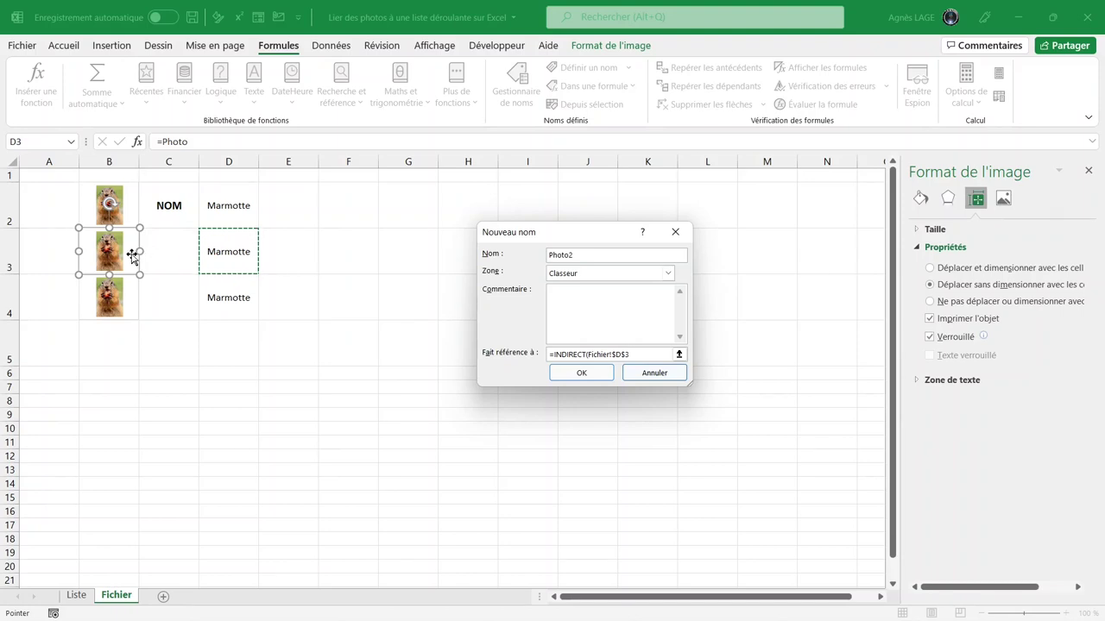
type(")")
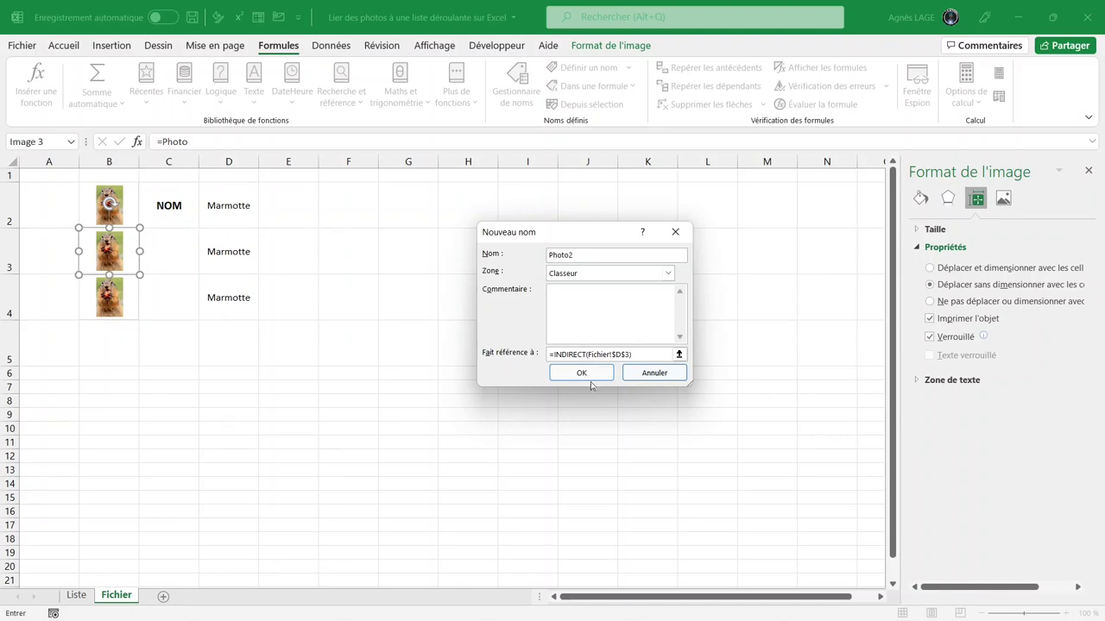
left_click(586, 375)
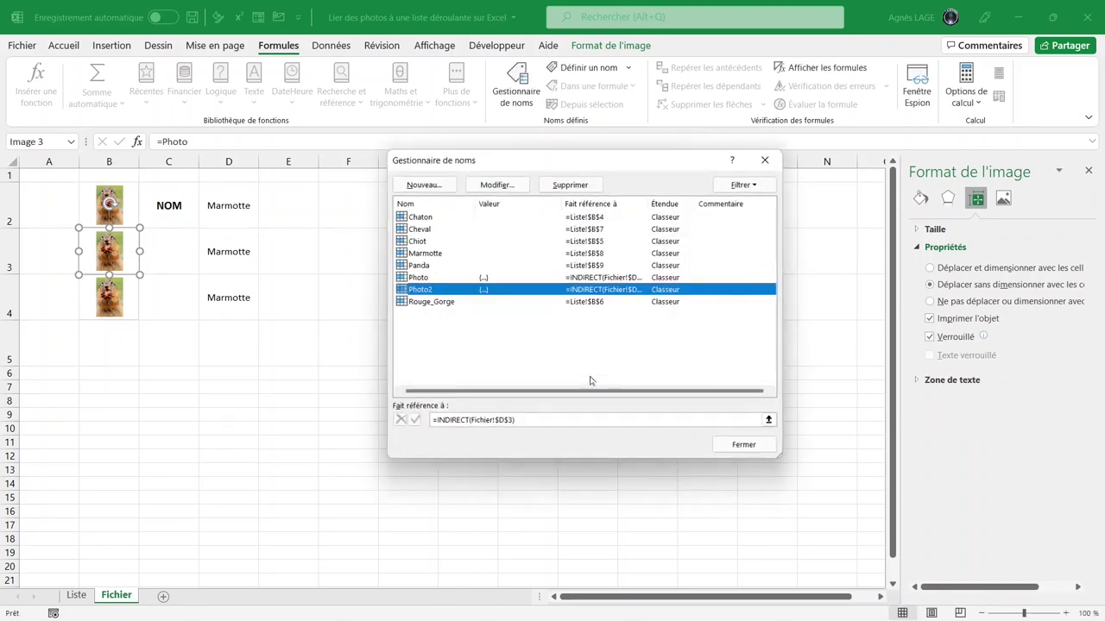
left_click(747, 445)
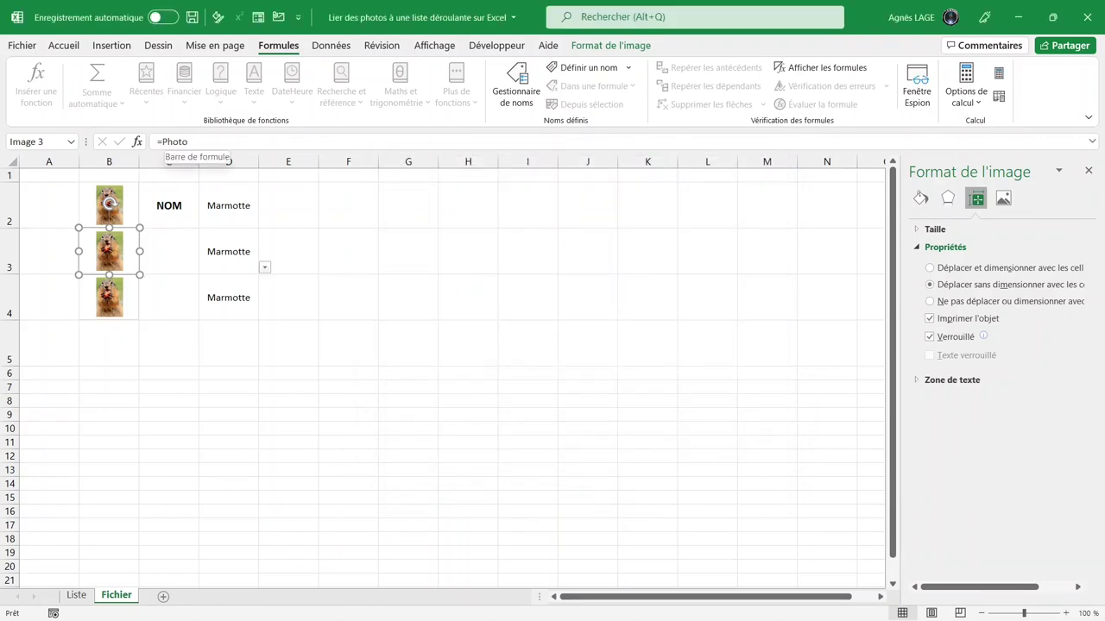
Change the B3 picture's formula to =Photo2
left_click(189, 141)
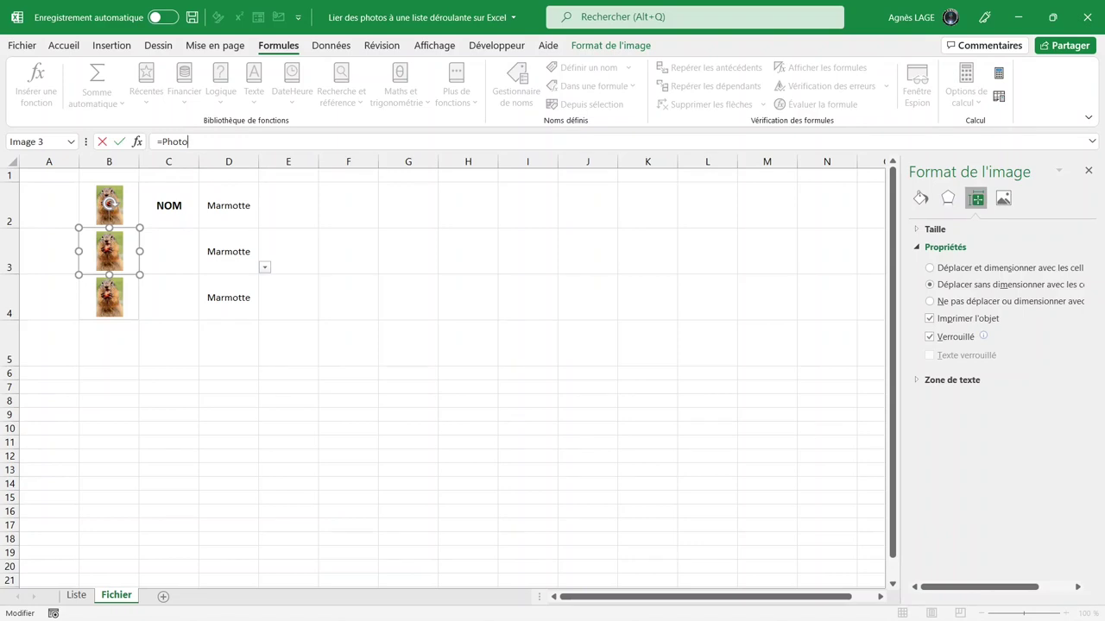
type("2")
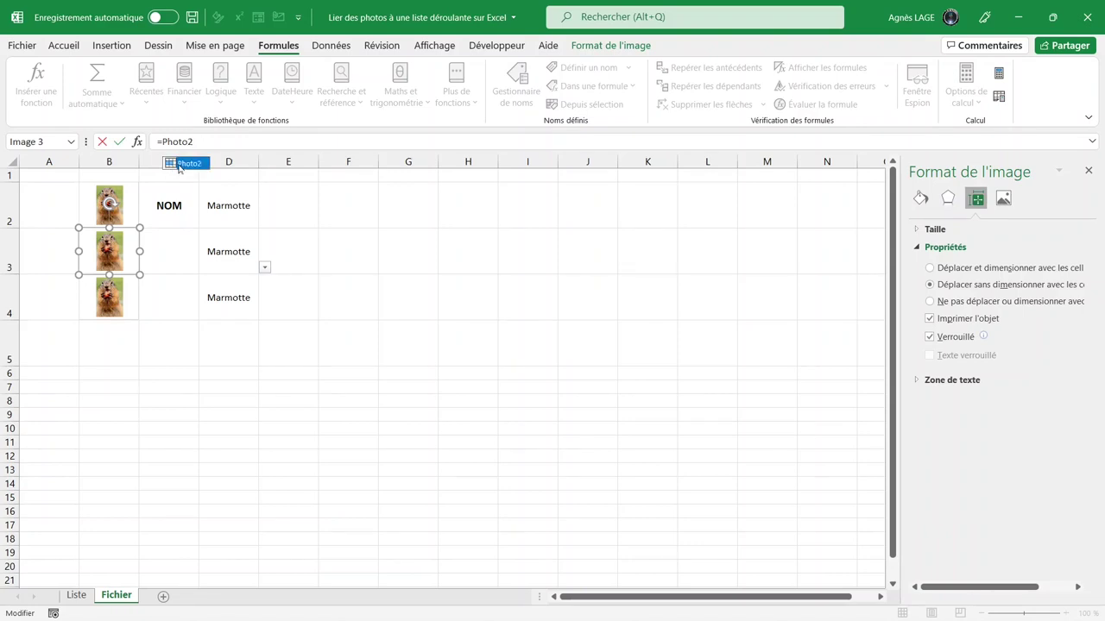
double_click(188, 164)
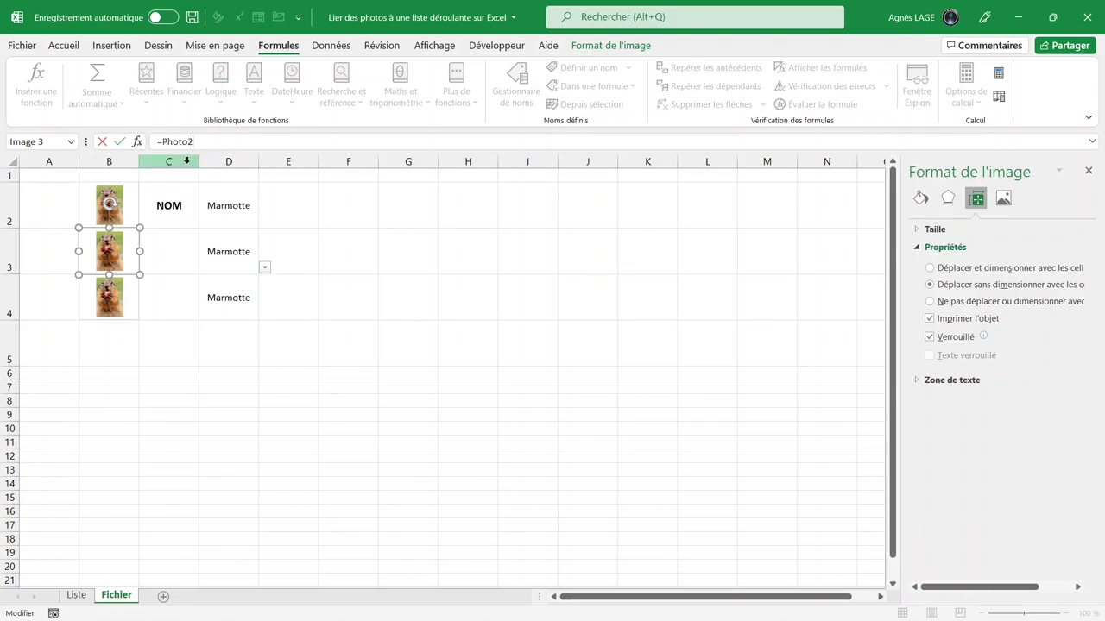
key("Return")
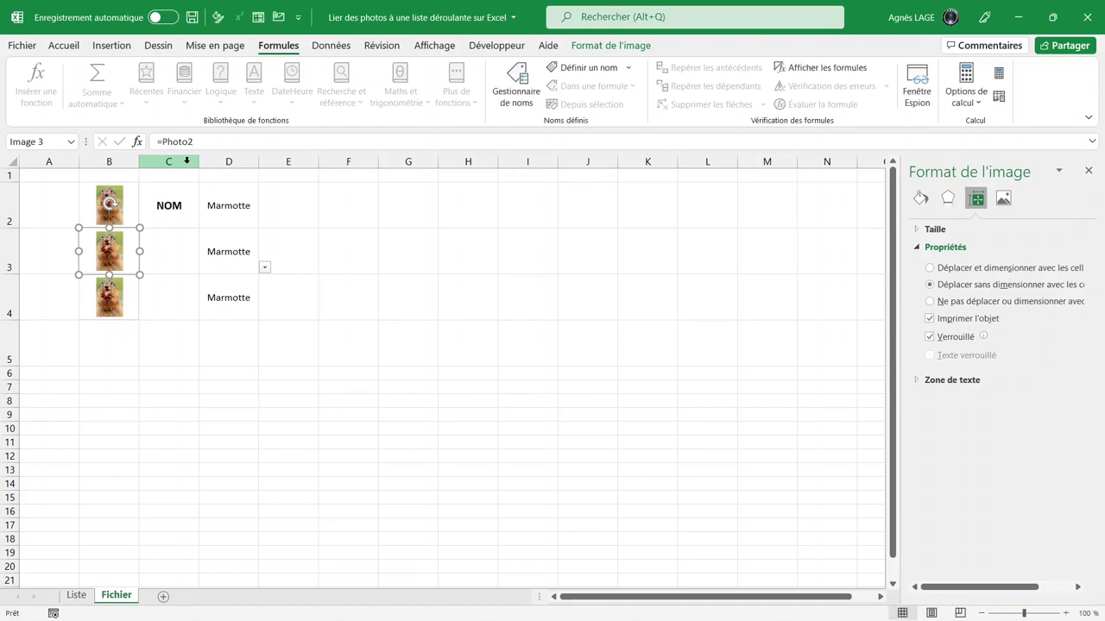
Choose Rouge_Gorge in D3 so the middle picture shows the robin
left_click(265, 268)
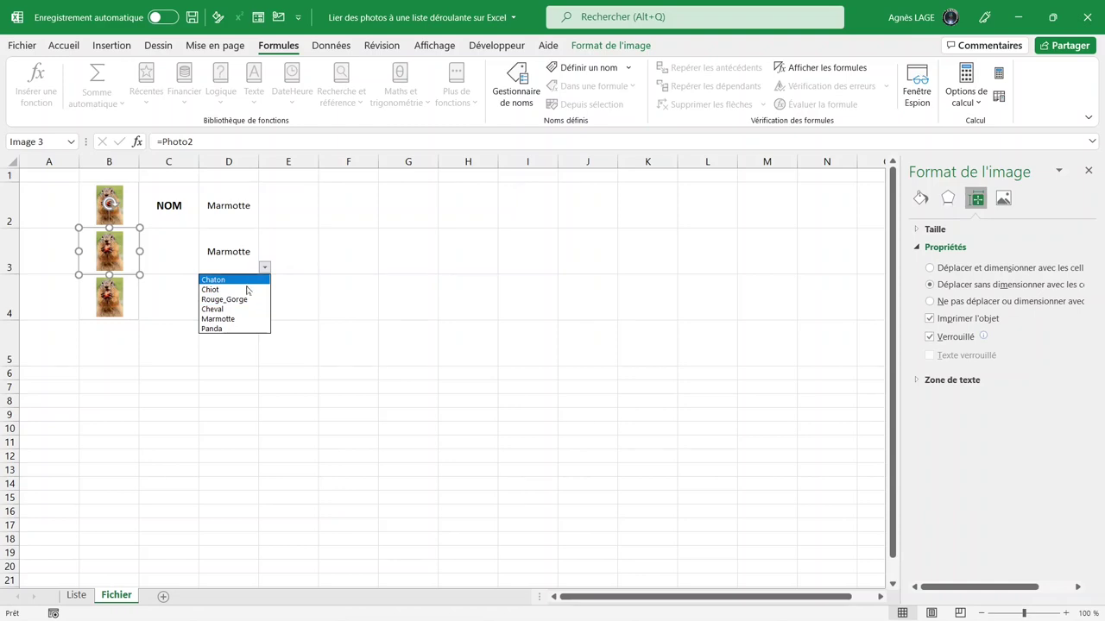
left_click(245, 300)
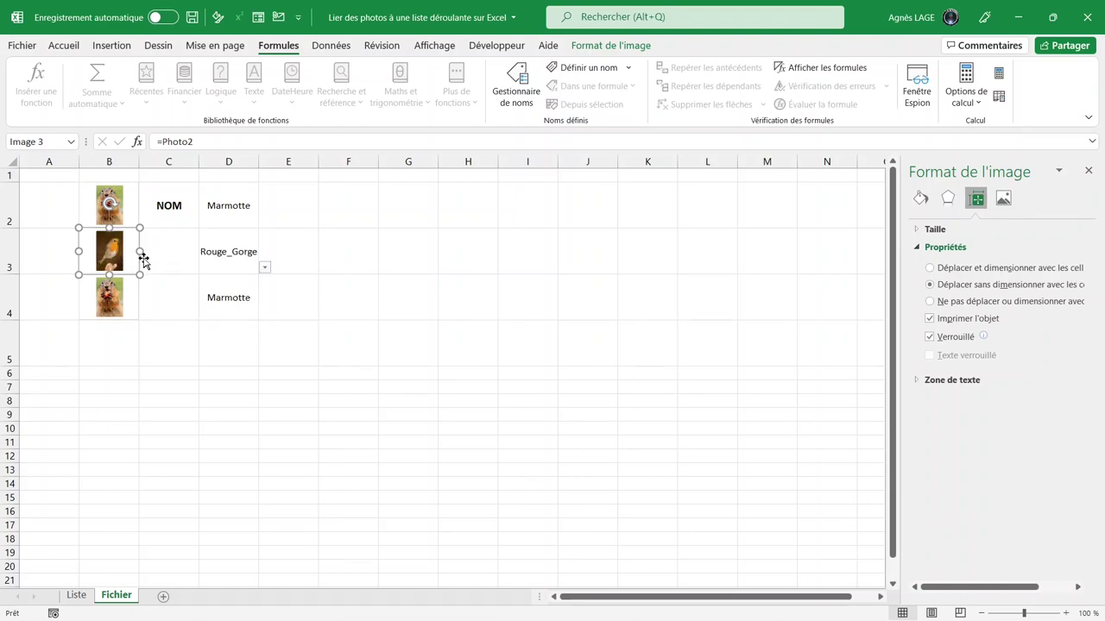
left_click(130, 313)
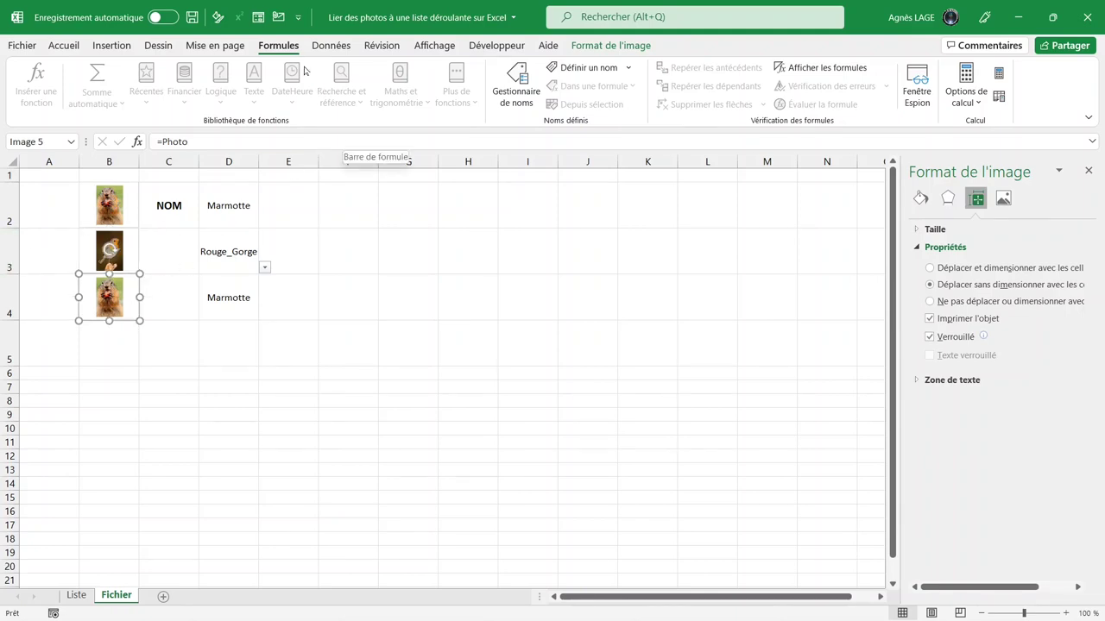
In the Name Manager, create Photo3 referring to =INDIRECT(Fichier!$D$4)
left_click(521, 96)
left_click(432, 188)
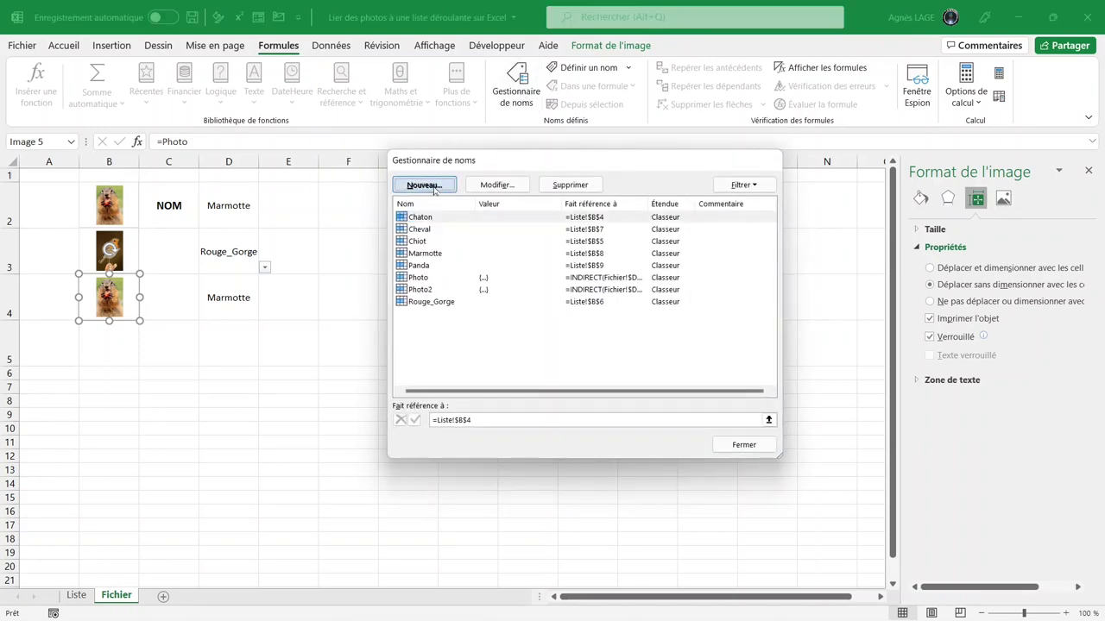
type("Photo")
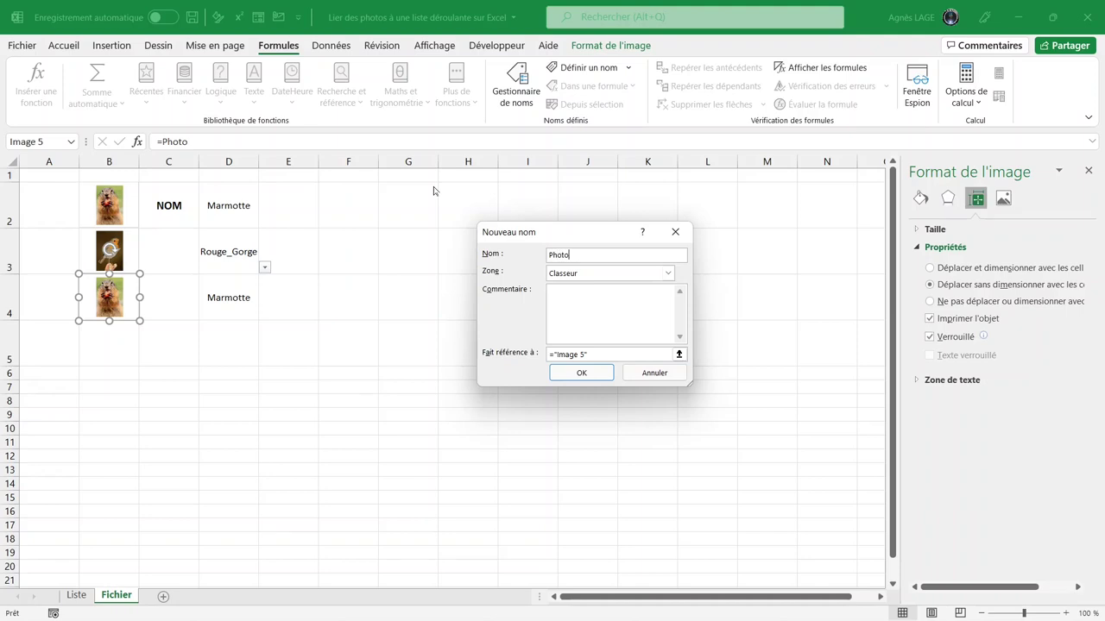
type("3")
left_click(610, 354)
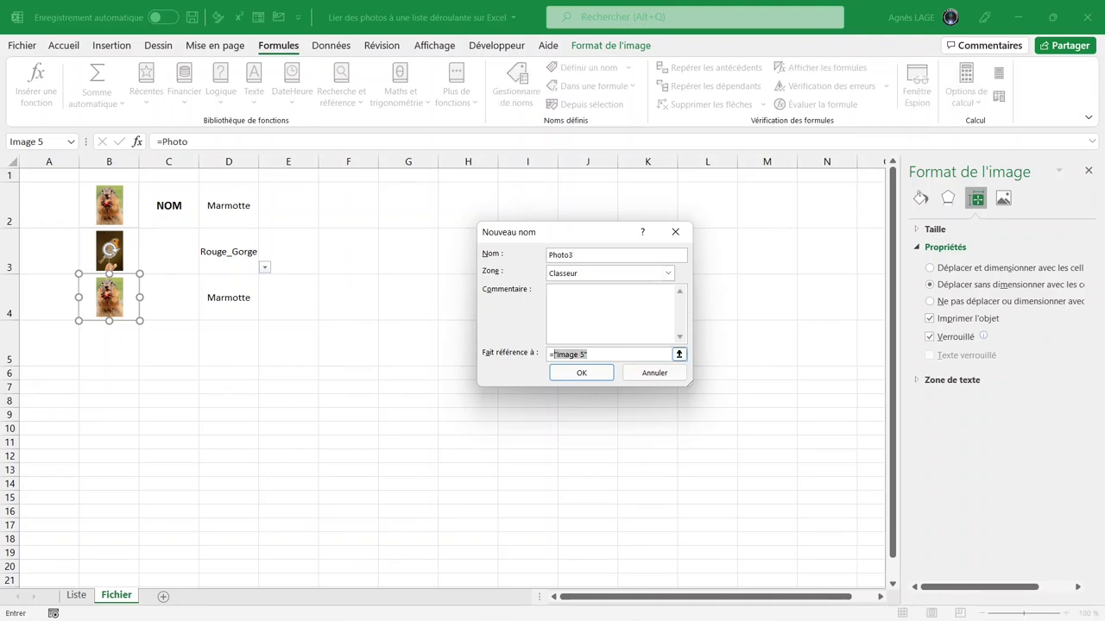
type("INDIRECT(")
left_click(225, 294)
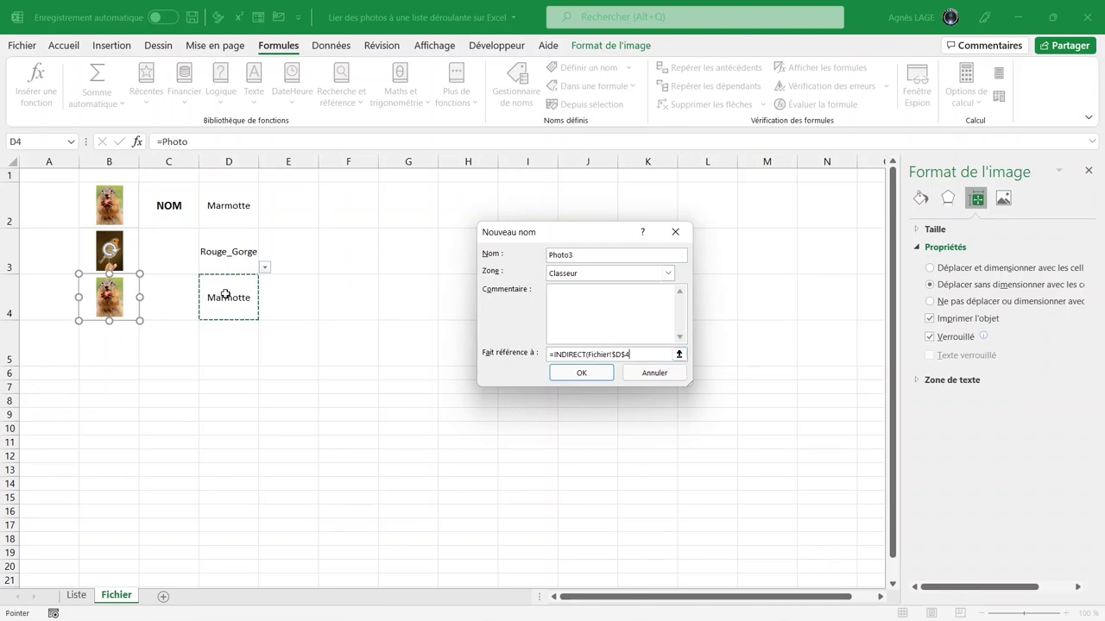
type(")")
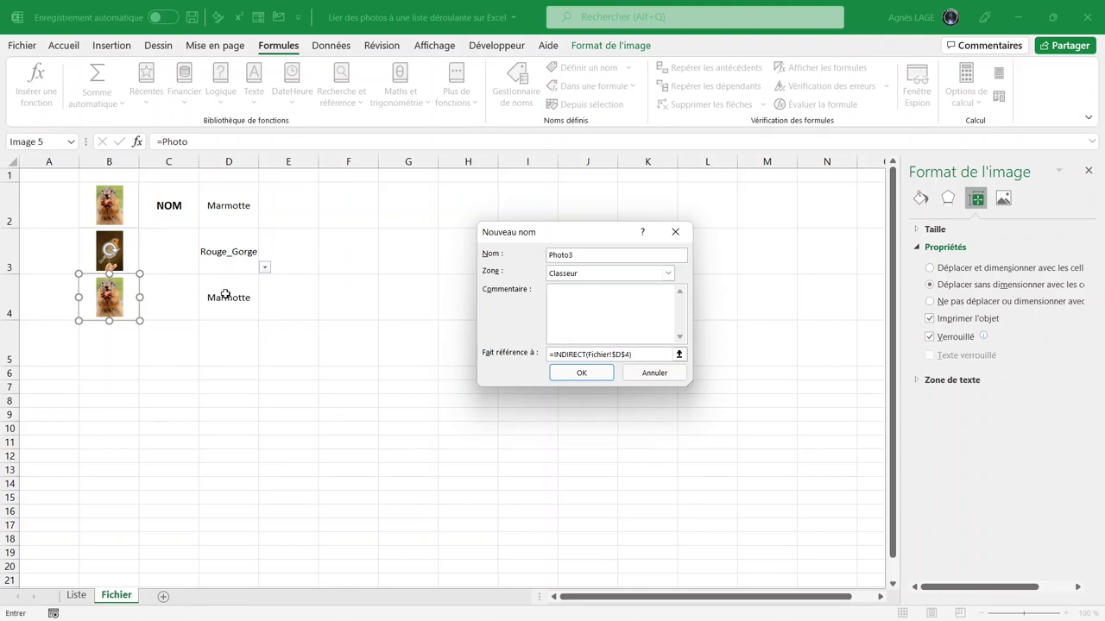
left_click(578, 373)
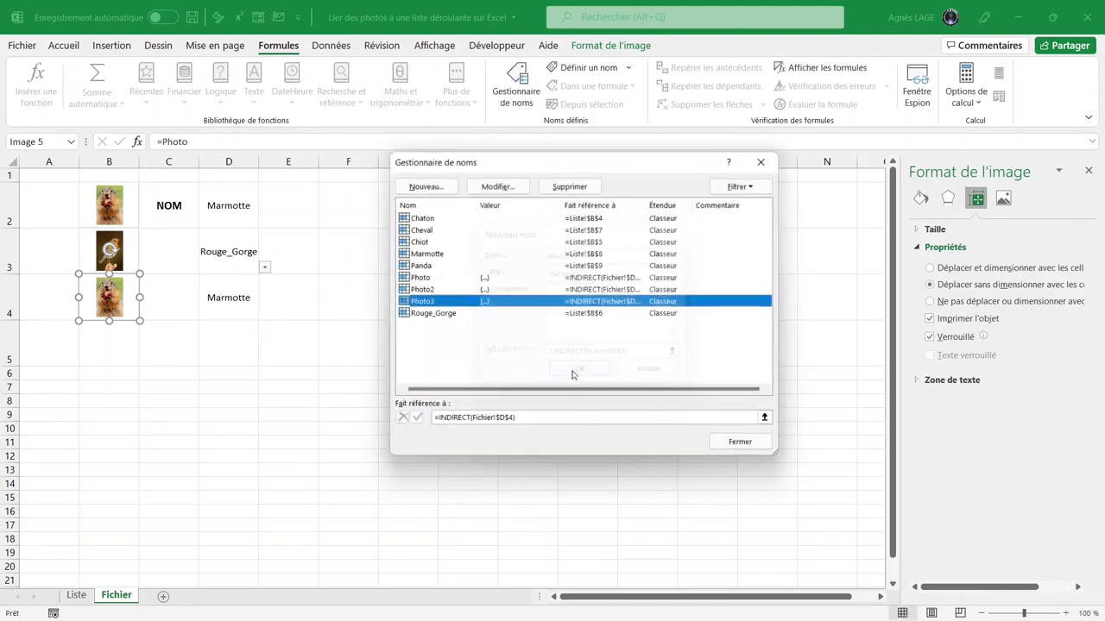
left_click(735, 446)
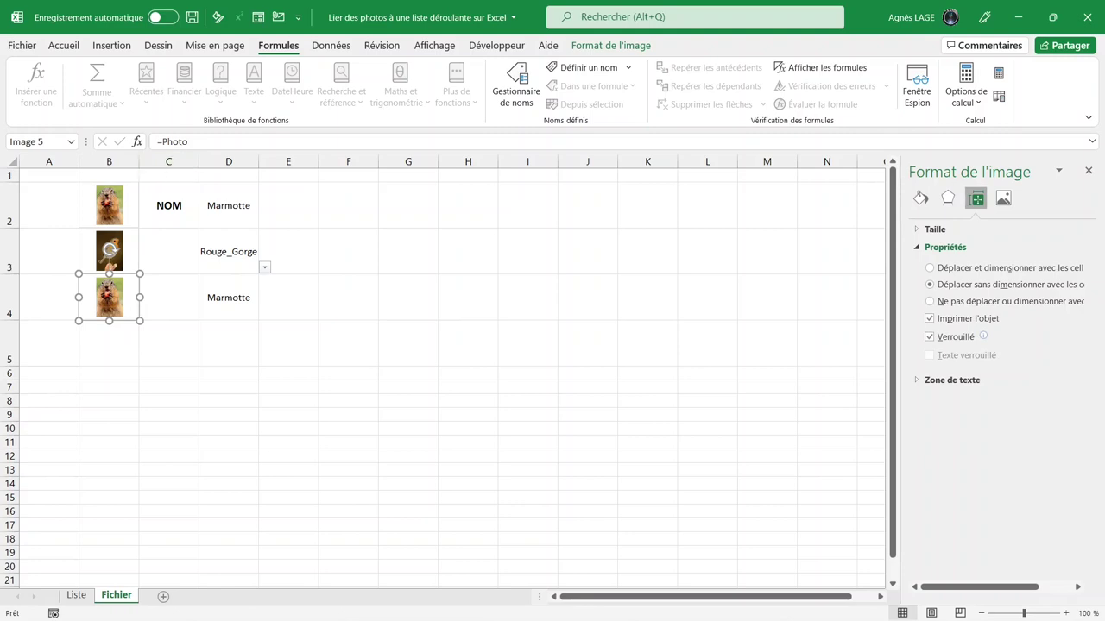
Change the B4 picture's formula to =Photo3
left_click(188, 141)
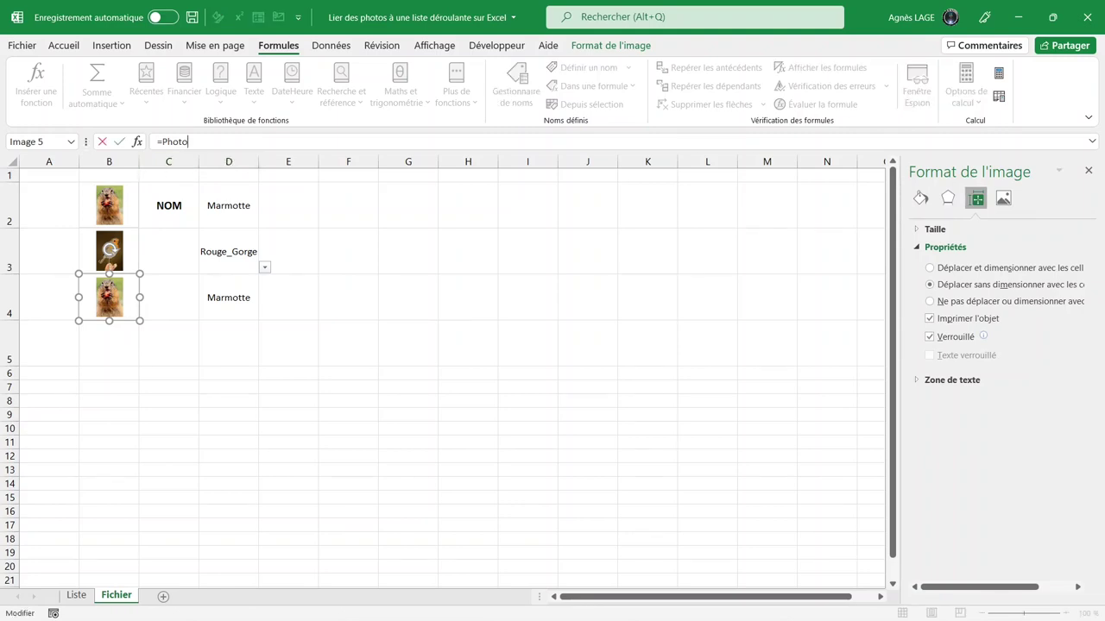
type("3")
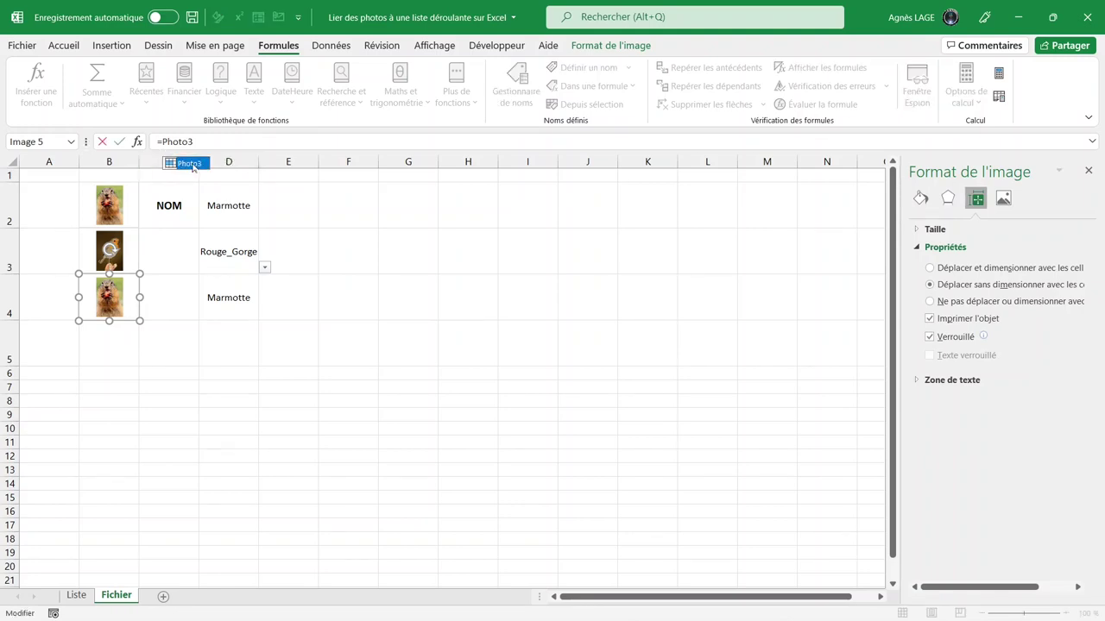
double_click(192, 166)
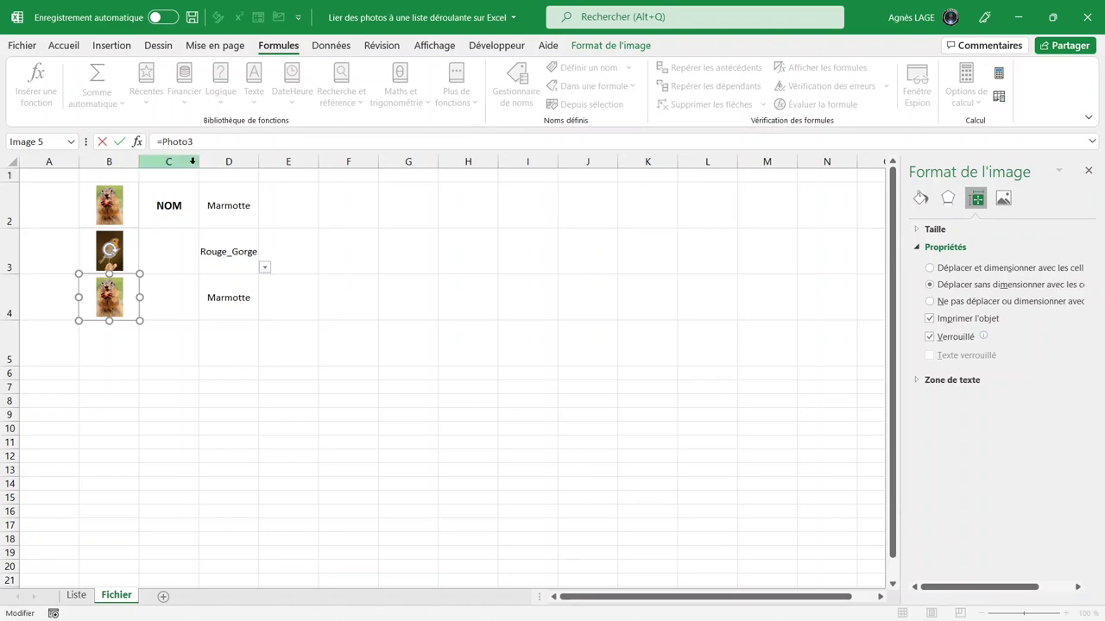
key("Return")
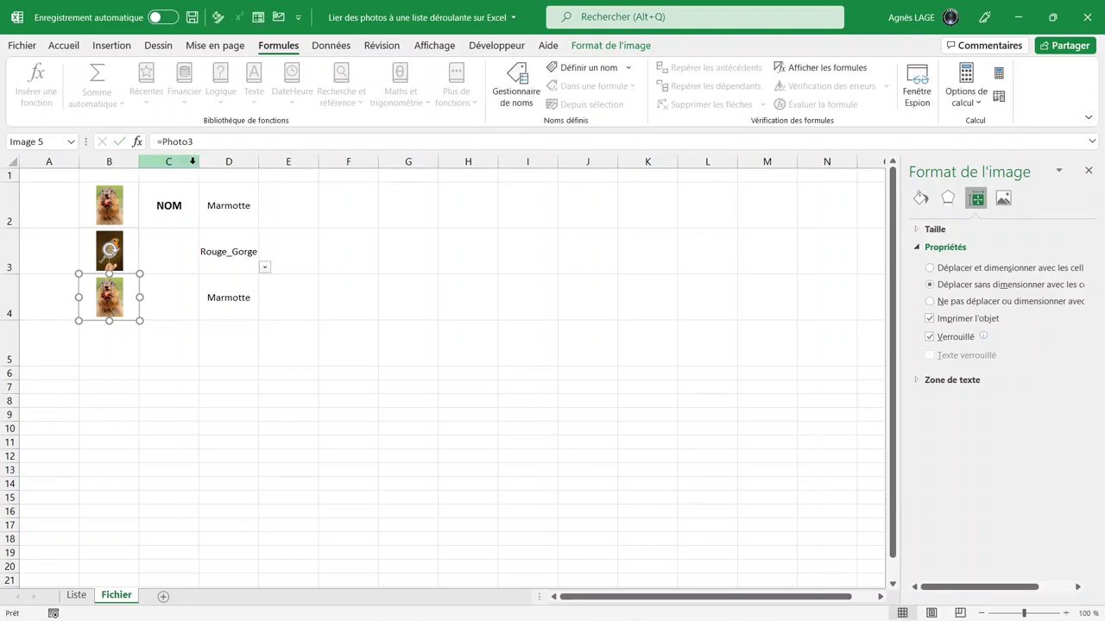
Choose Cheval in D4 so the bottom picture shows the horse
left_click(231, 298)
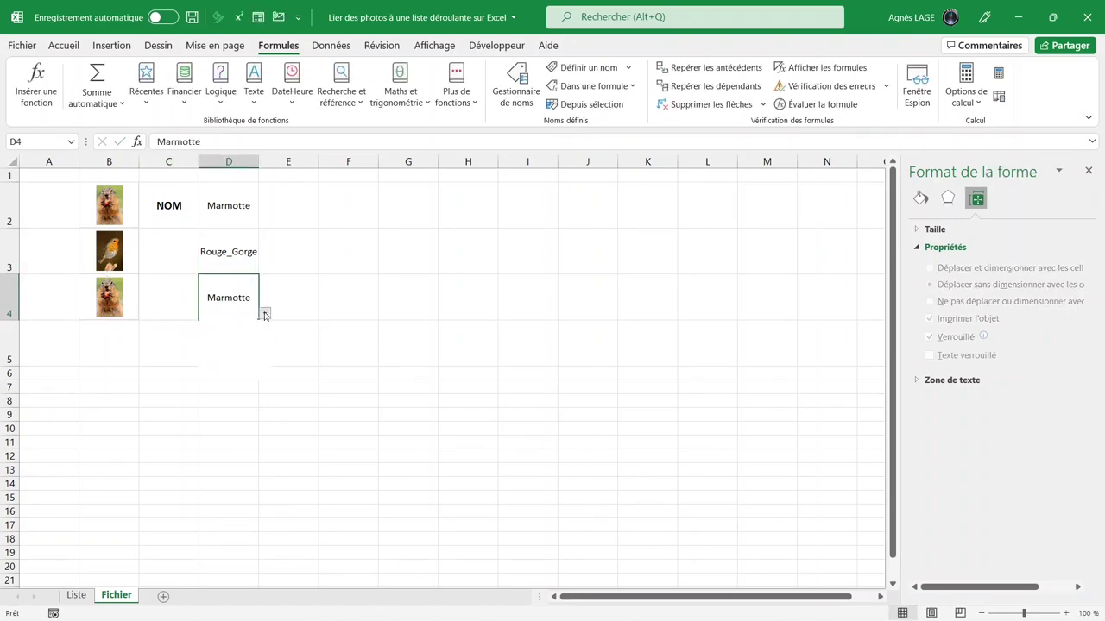
left_click(264, 315)
left_click(240, 354)
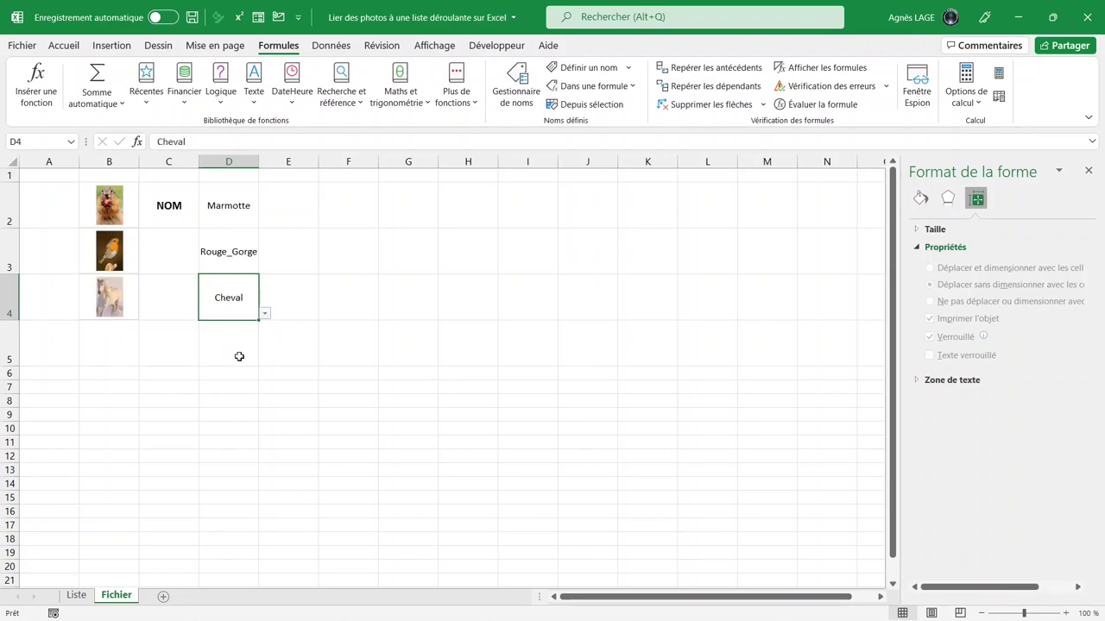